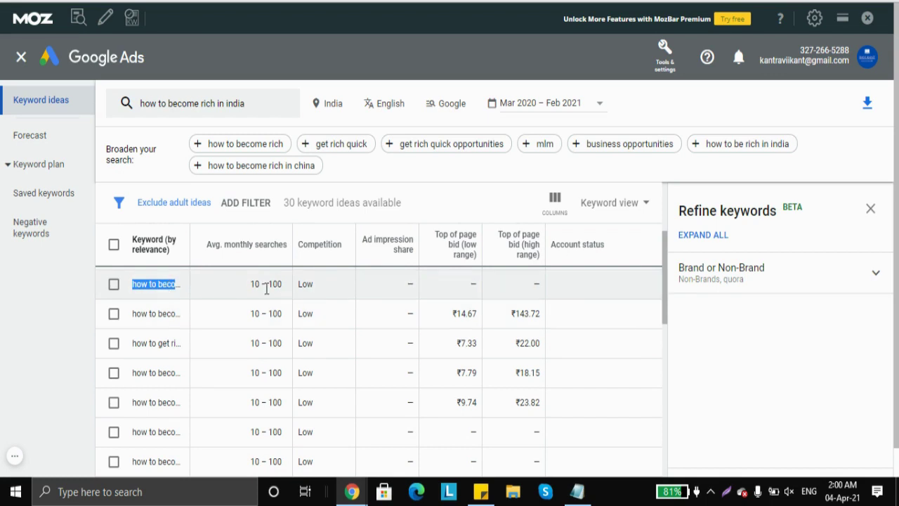
- Download the keyword ideas for "how to become rich in india" as a .csv file
double_click(307, 282)
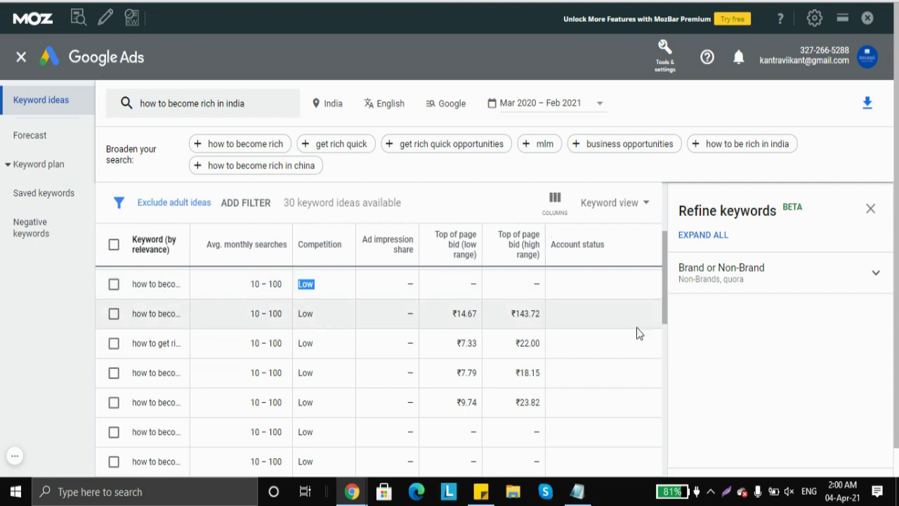
drag(665, 289, 660, 414)
drag(653, 184, 656, 184)
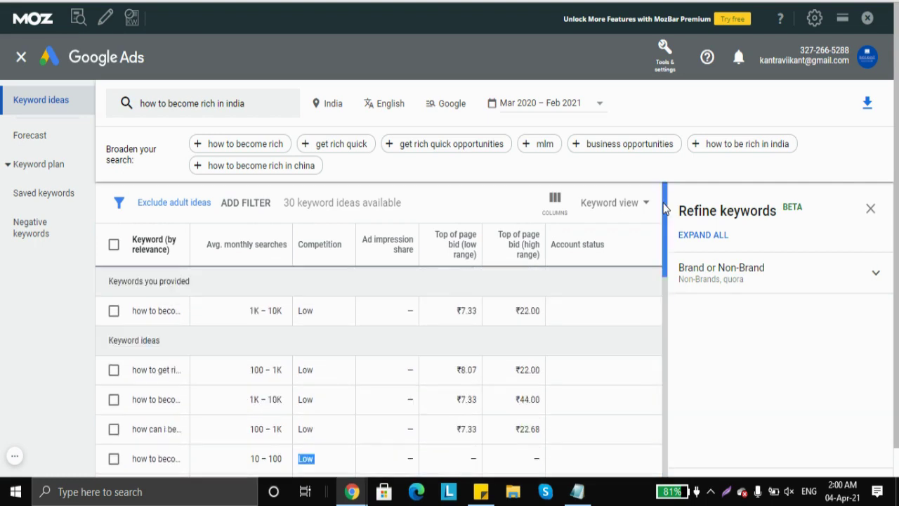
click(868, 107)
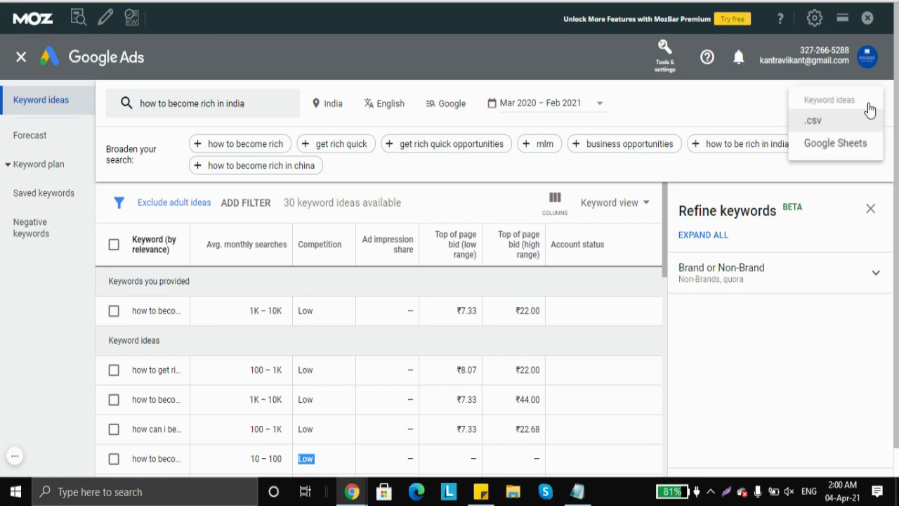
click(847, 123)
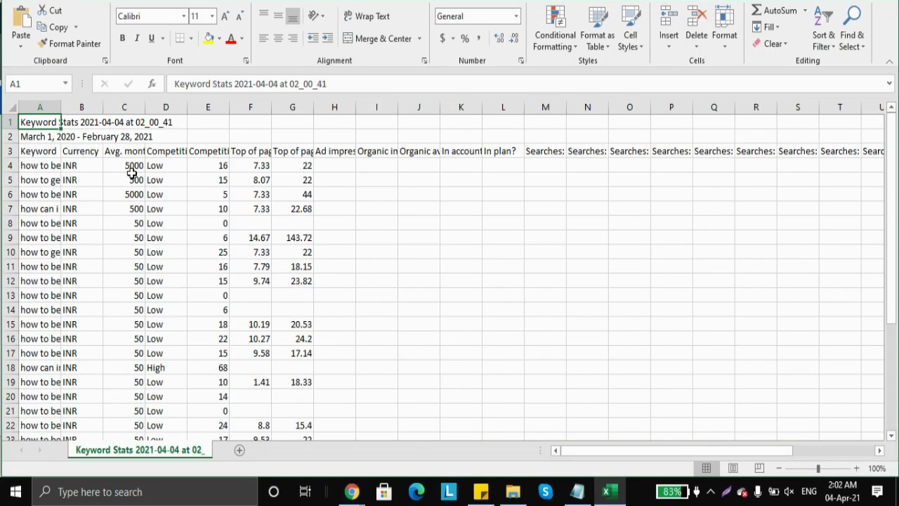
- Fit the Keyword column's width to its contents and delete the two title rows above the header row
click(60, 105)
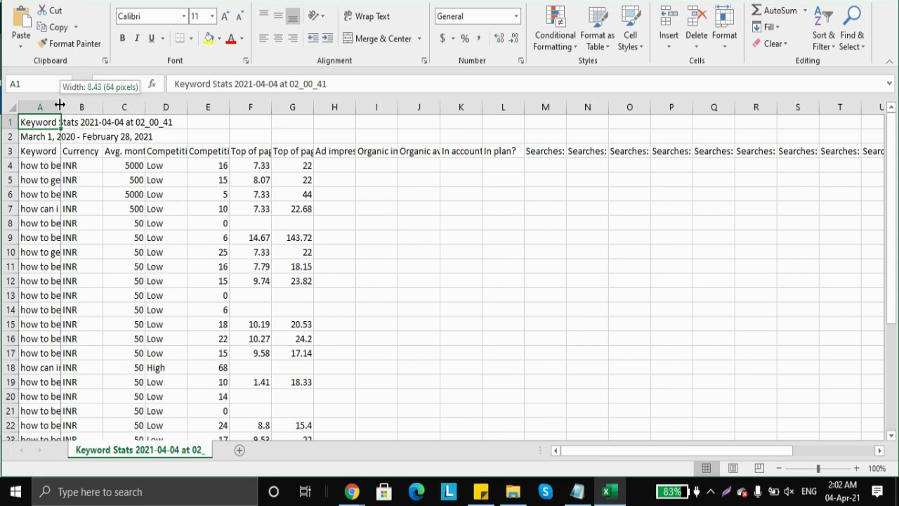
double_click(62, 106)
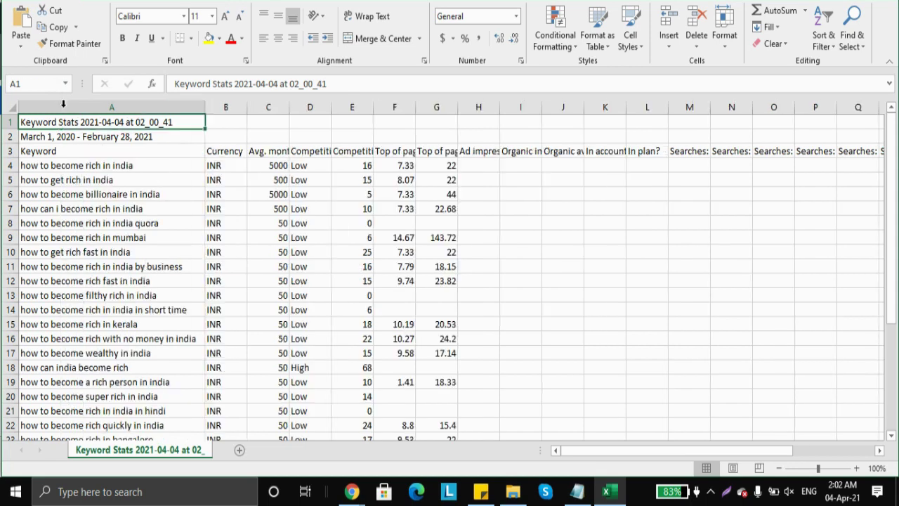
click(9, 121)
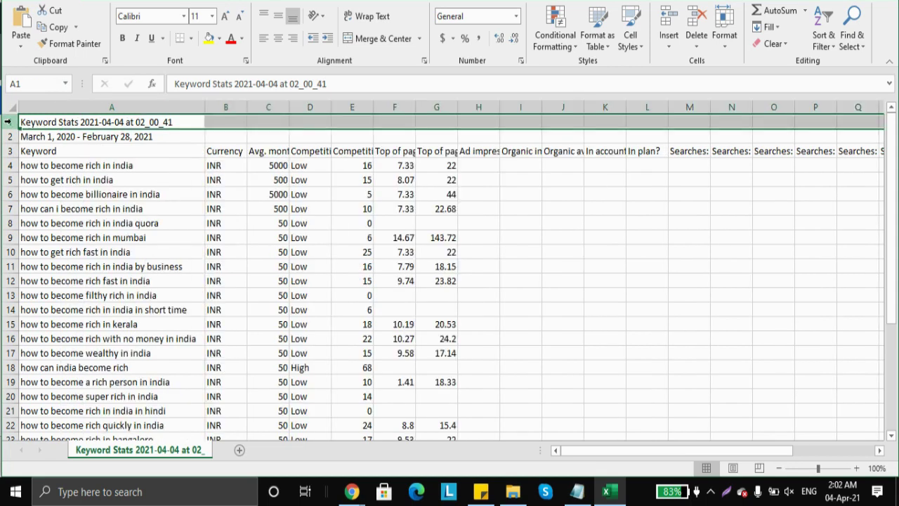
drag(8, 122, 8, 136)
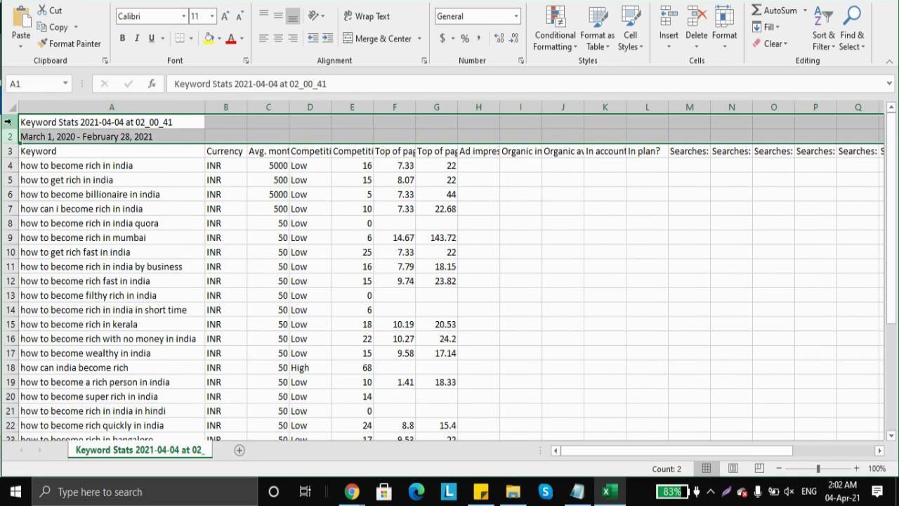
key(ctrl+minus)
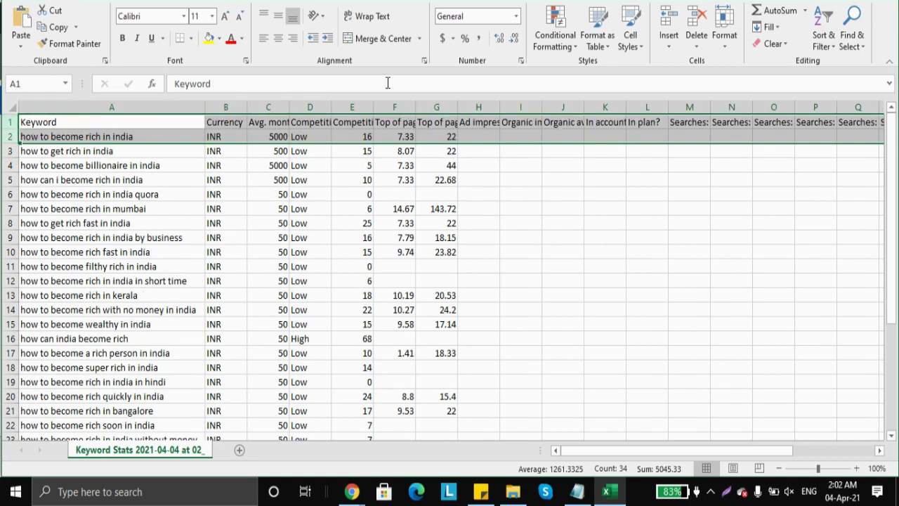
- Delete all columns from Top of page bid (low range) onward
click(387, 103)
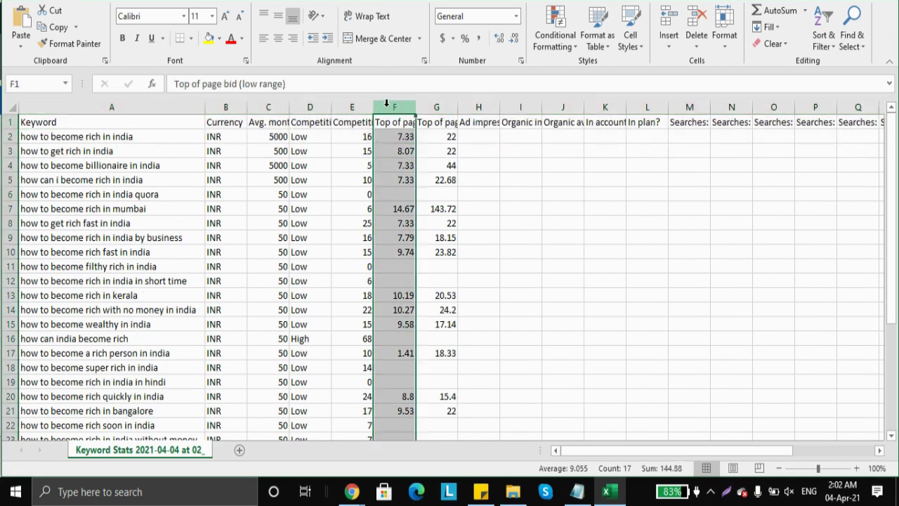
key(ctrl+shift+Right)
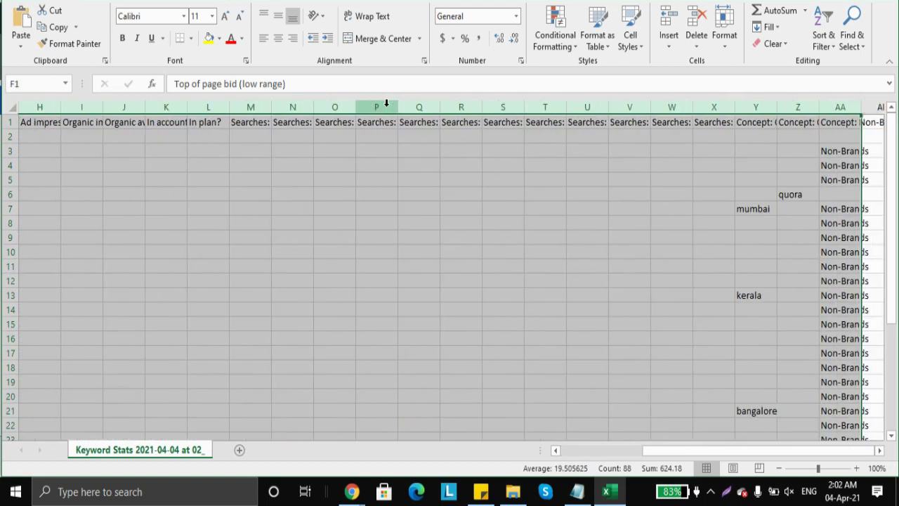
key(ctrl+minus)
key(Left)
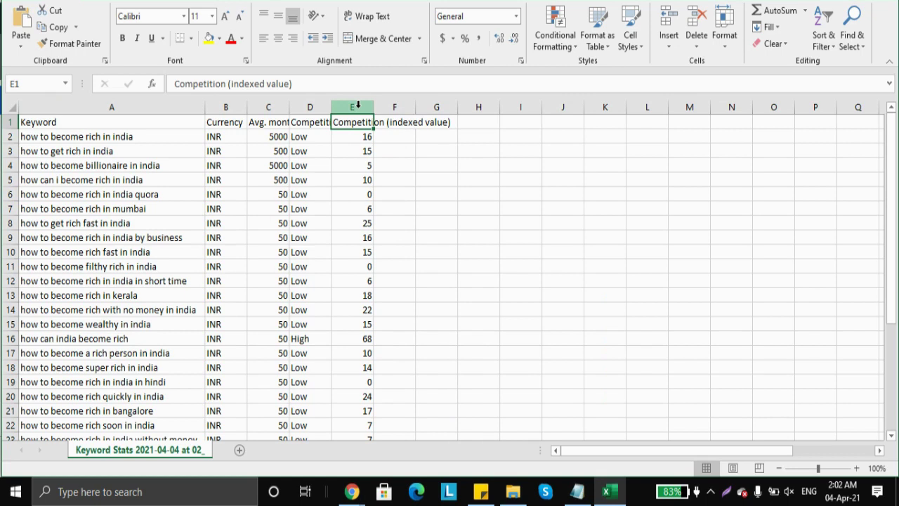
- Clear the entire Competition (indexed value) column
click(358, 110)
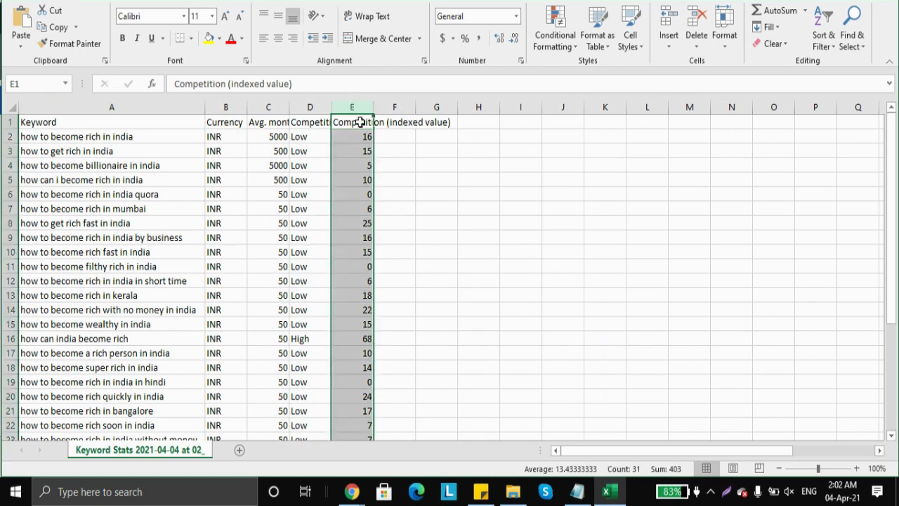
click(360, 122)
click(363, 106)
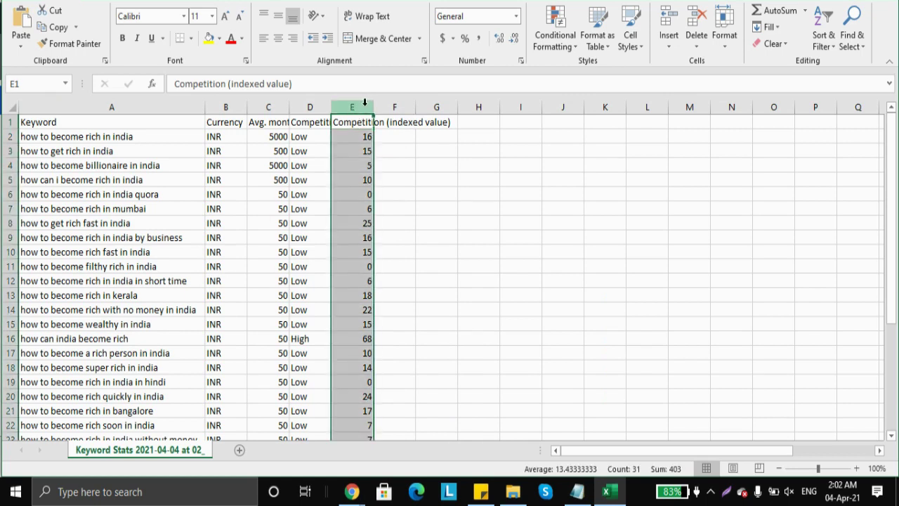
key(Delete)
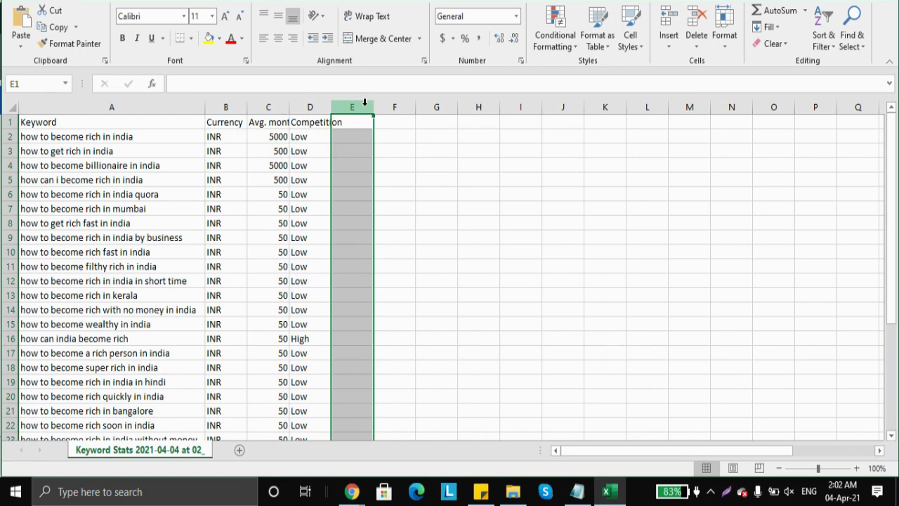
- Fit the Currency, Avg. monthly searches and Competition columns to their contents and centre their text
click(225, 107)
shift+click(307, 106)
double_click(289, 107)
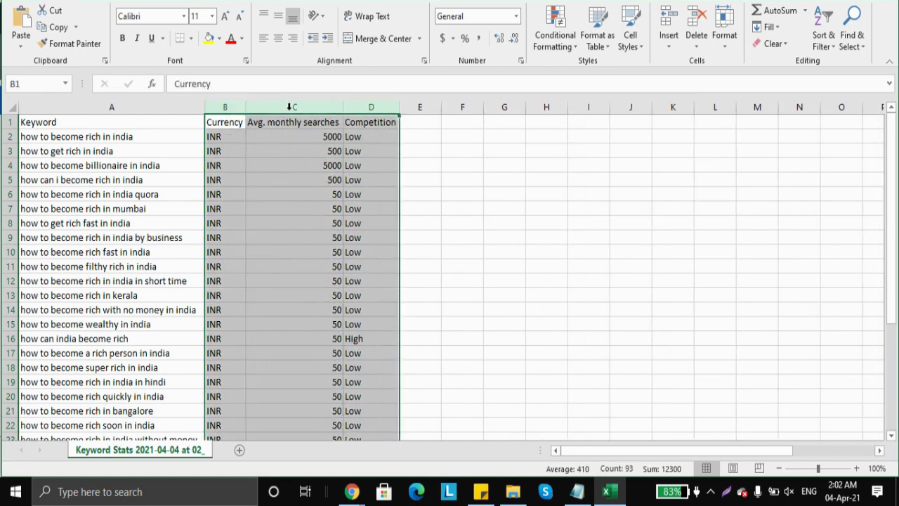
click(277, 39)
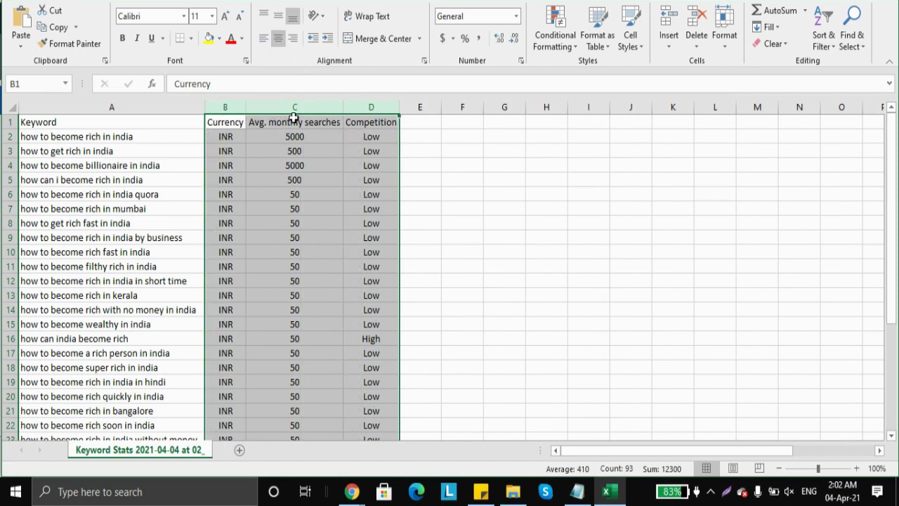
- Delete the Currency column and turn on filtering for the Avg. monthly searches and Competition columns
click(230, 106)
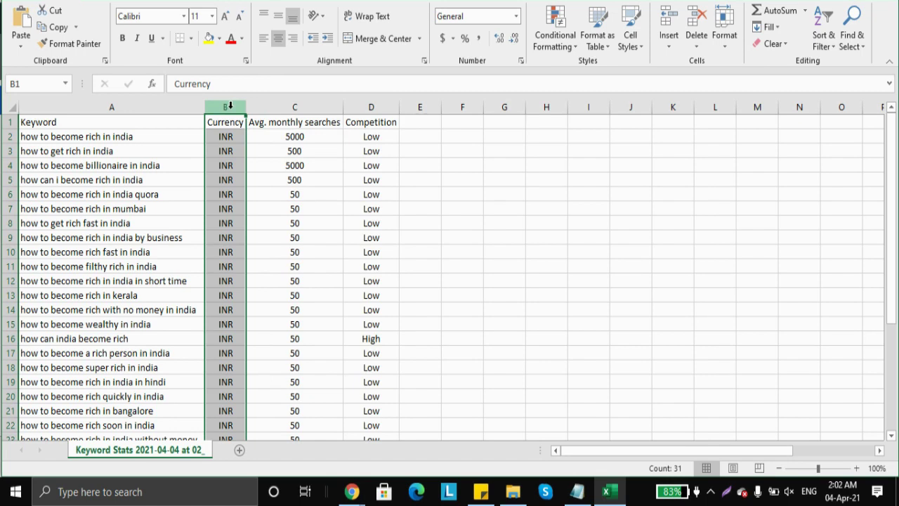
key(ctrl+minus)
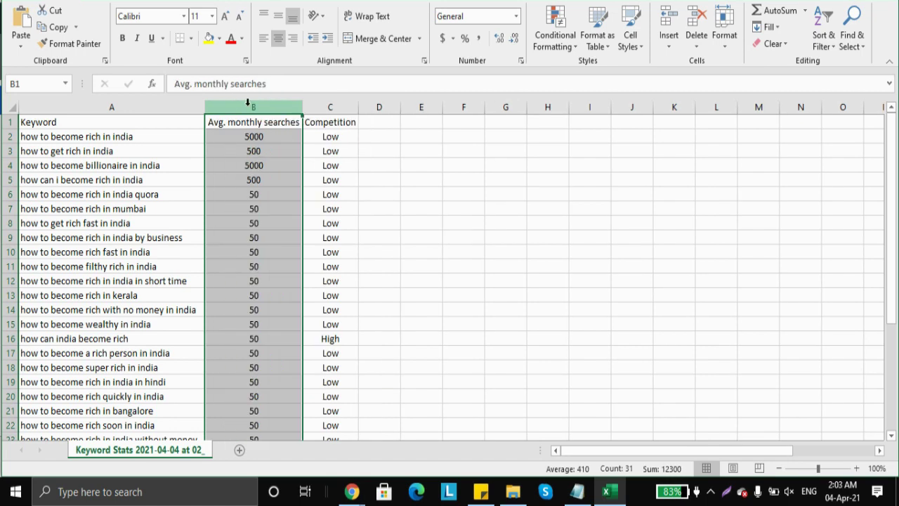
shift+click(326, 103)
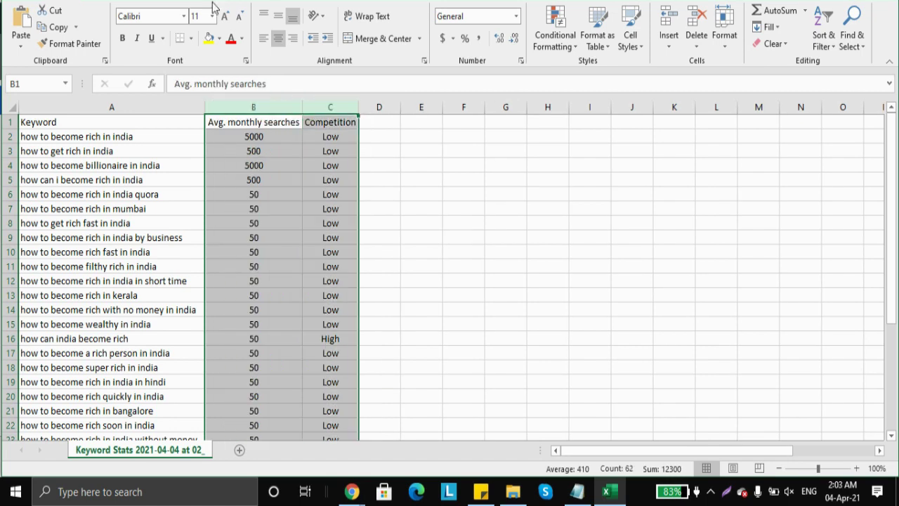
click(322, 2)
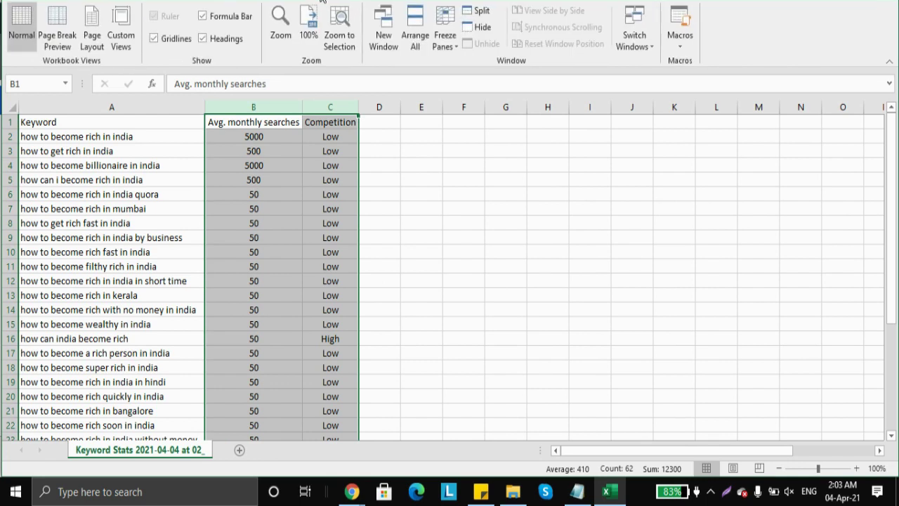
click(289, 2)
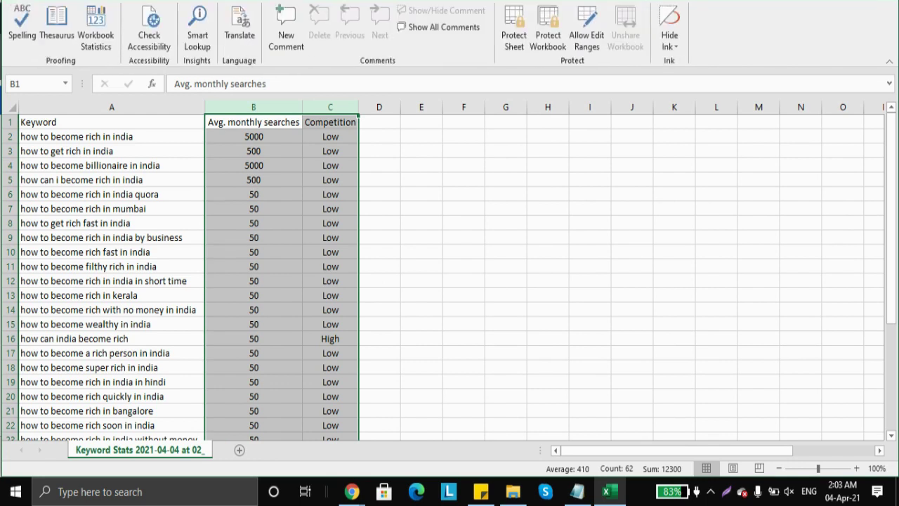
click(258, 1)
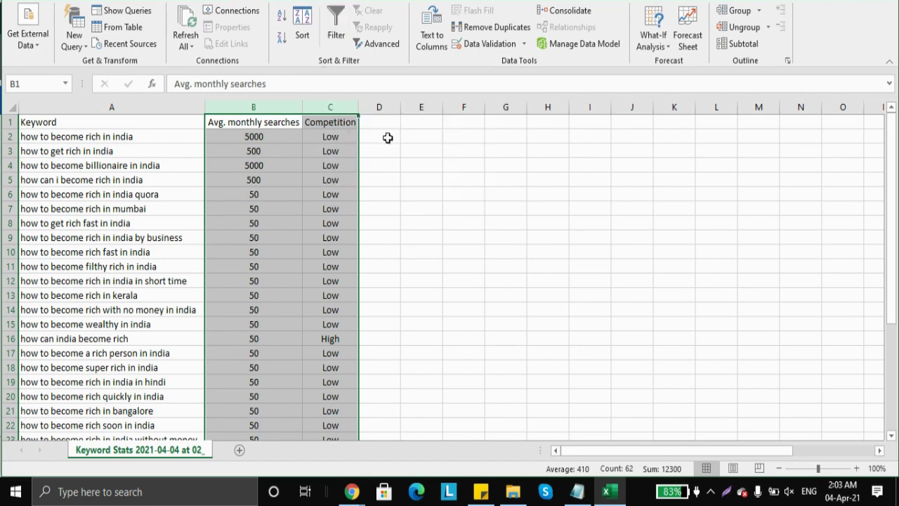
click(322, 25)
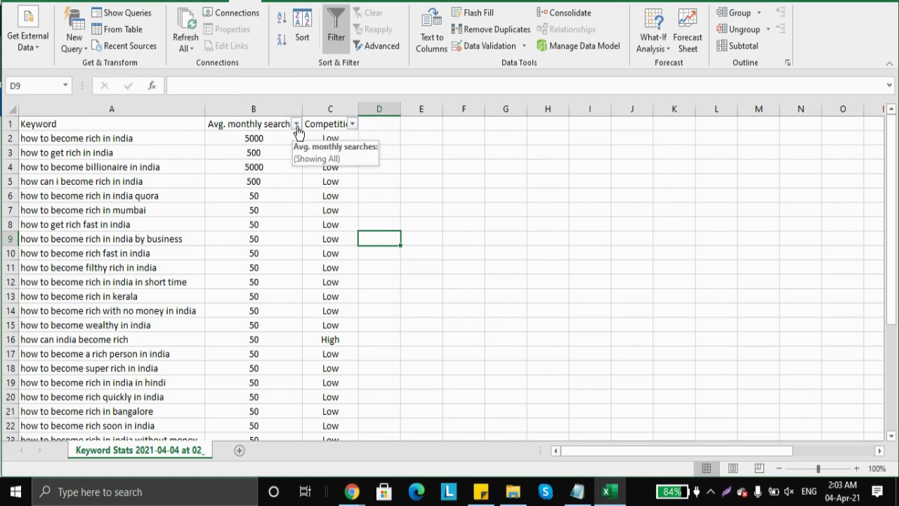
- Filter the Avg. monthly searches column to show only rows with the value 50
click(296, 124)
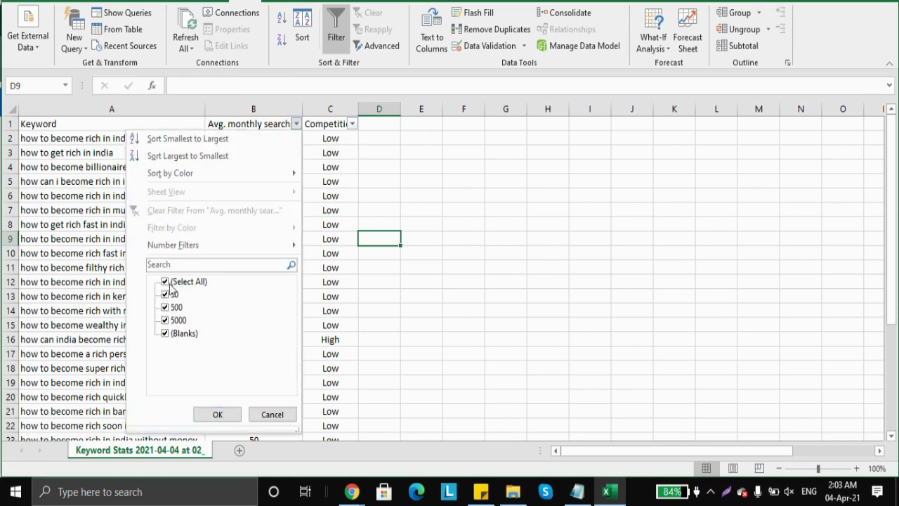
click(165, 282)
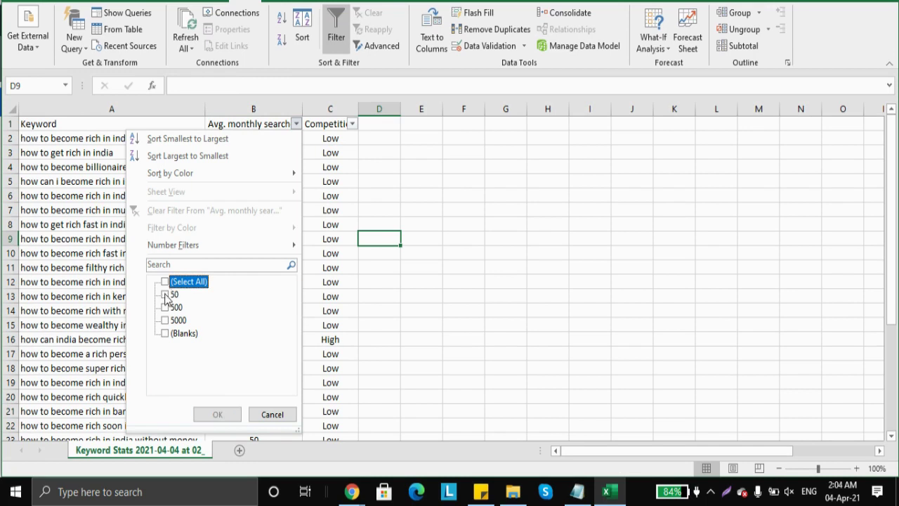
click(165, 294)
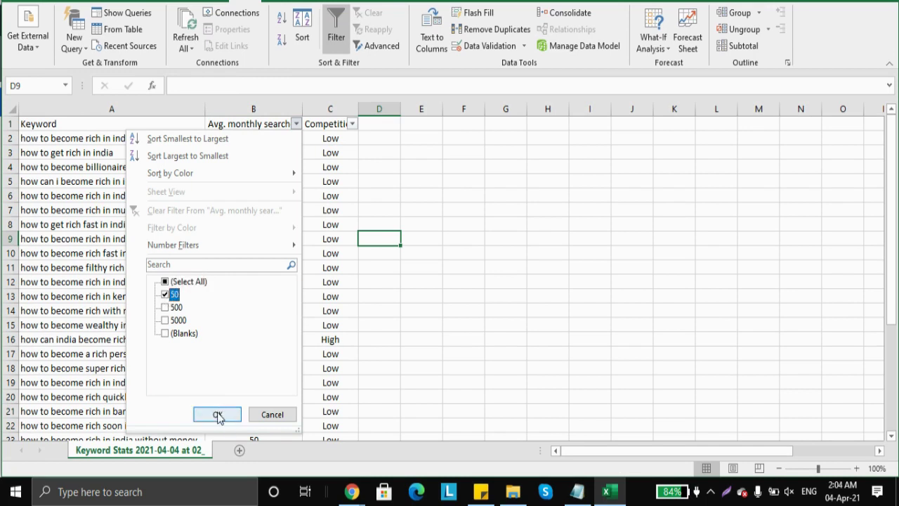
click(218, 414)
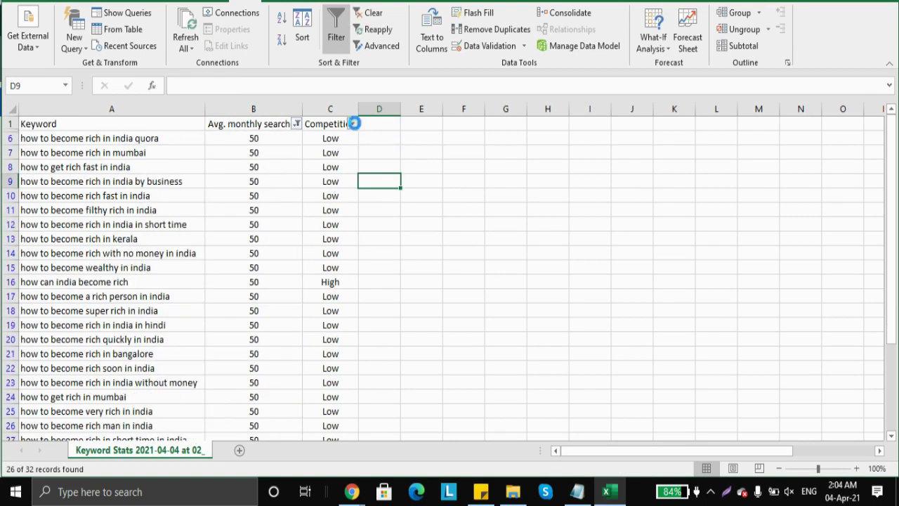
- Filter the Competition column to show only rows marked Low
click(352, 124)
click(221, 281)
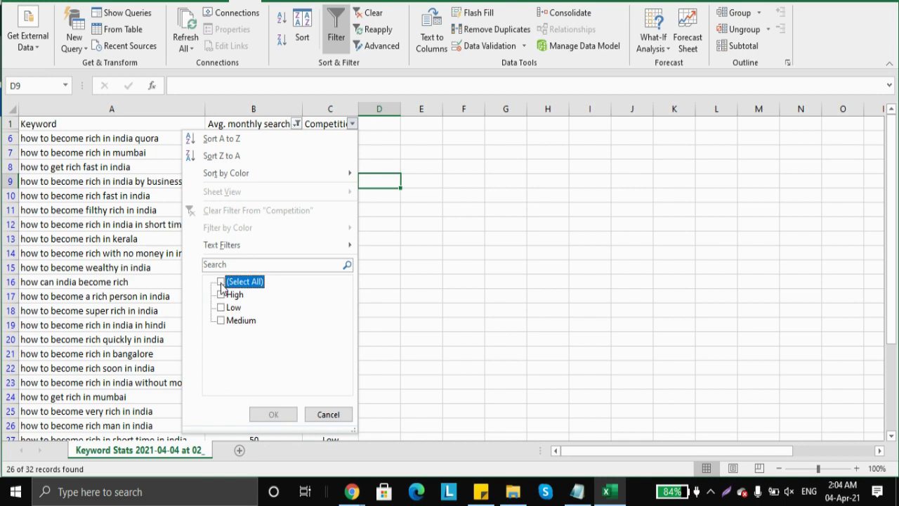
click(222, 309)
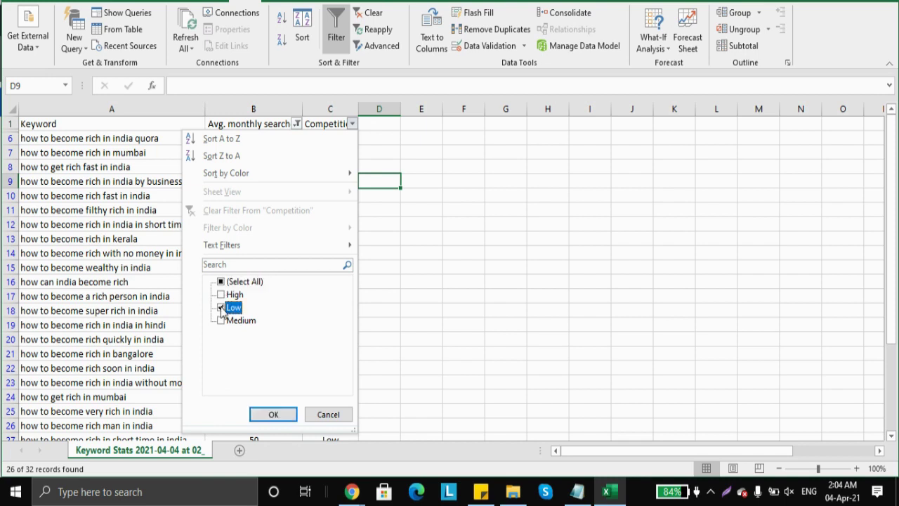
click(274, 414)
click(347, 193)
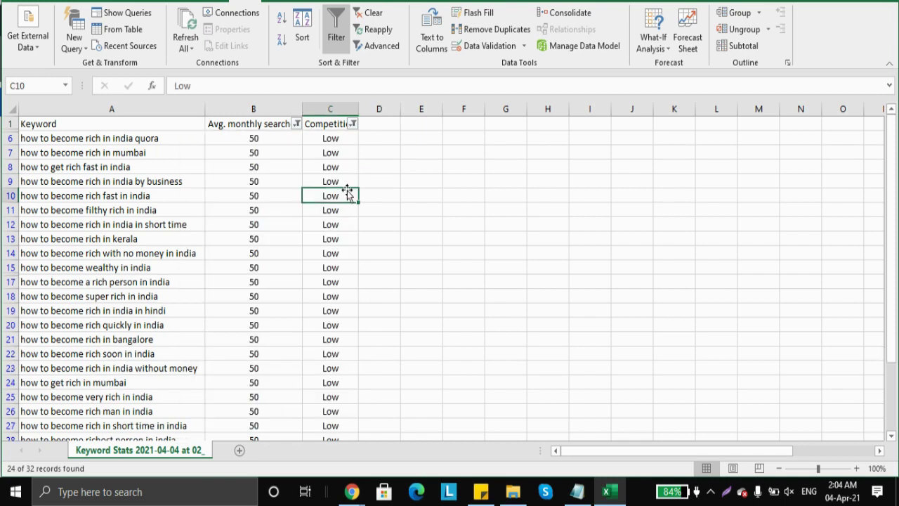
- Review the filtered keywords in the Keyword column from the first to the last visible row
click(140, 151)
key(ctrl+Down)
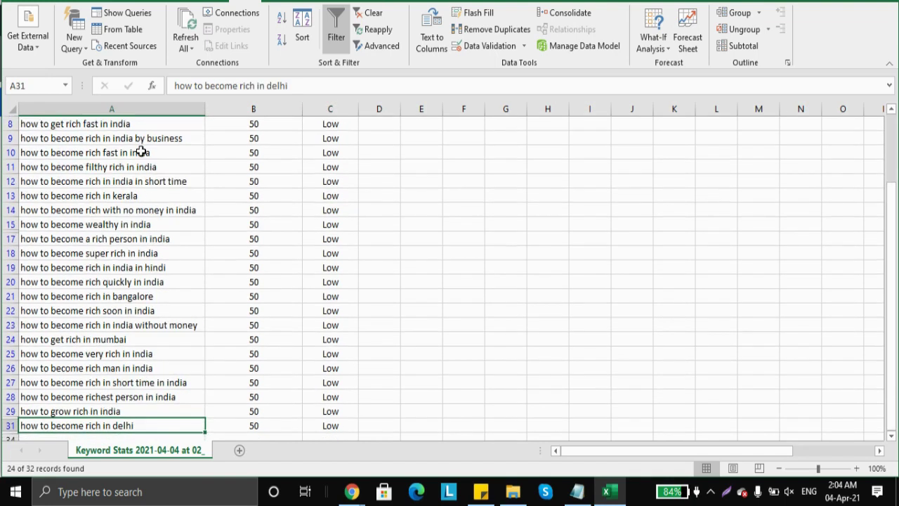
key(ctrl+Up)
key(Down)
key(ctrl+shift+Down)
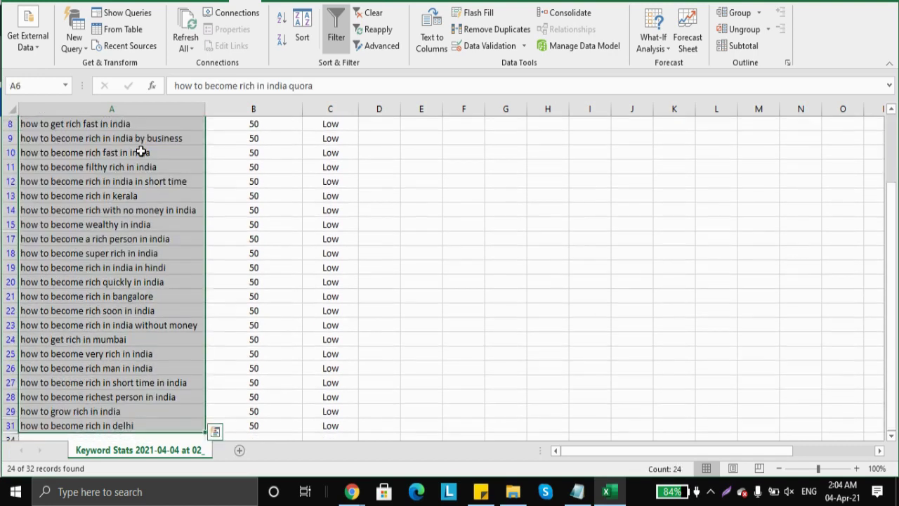
key(Down)
key(ctrl+Down)
key(Up)
key(Up)
key(Up)
key(Up)
key(Up)
key(Up)
key(Up)
key(Up)
key(Up)
key(Up)
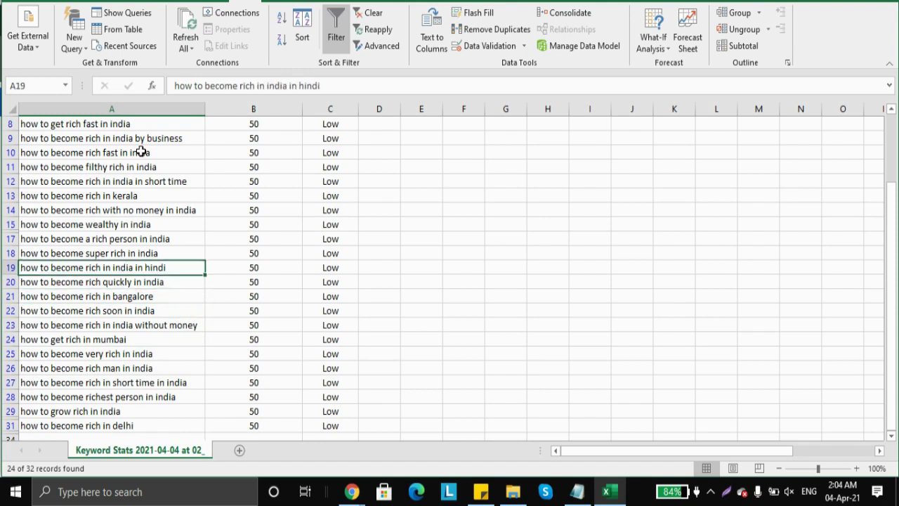
key(Up)
key(ctrl+shift+Down)
key(Right)
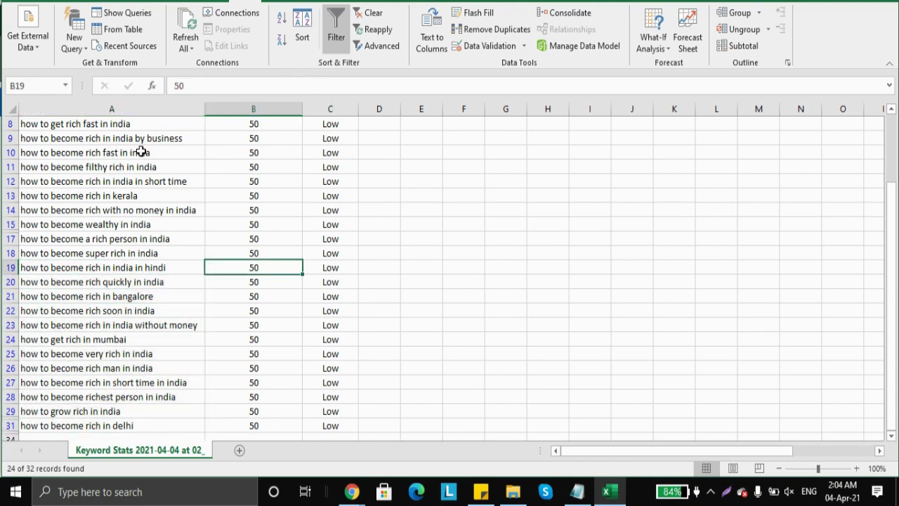
key(Left)
key(ctrl+Down)
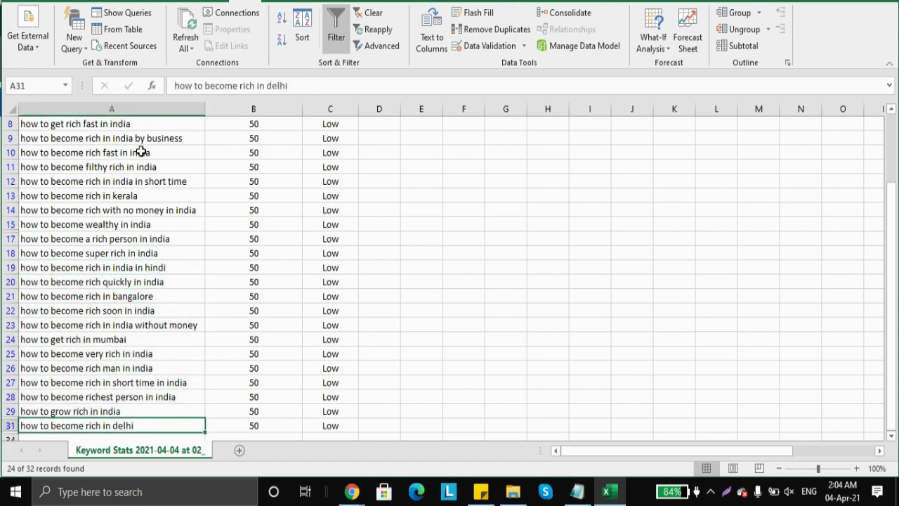
key(ctrl+c)
- Enter the header "Primary keyword" in cell E6 and fit column E's width to the text
key(Right)
key(Right)
key(Right)
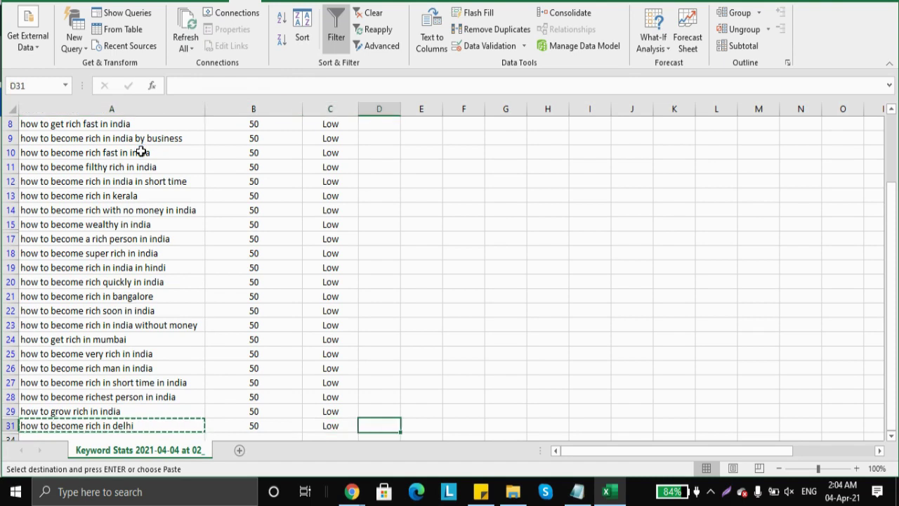
key(Right)
key(Up)
key(Up)
key(Up)
key(Up)
key(Up)
key(Up)
key(Up)
key(Up)
key(Up)
key(Up)
key(Up)
key(Up)
key(Up)
key(Up)
key(Up)
key(Up)
key(Up)
key(Up)
key(Up)
key(Up)
key(Down)
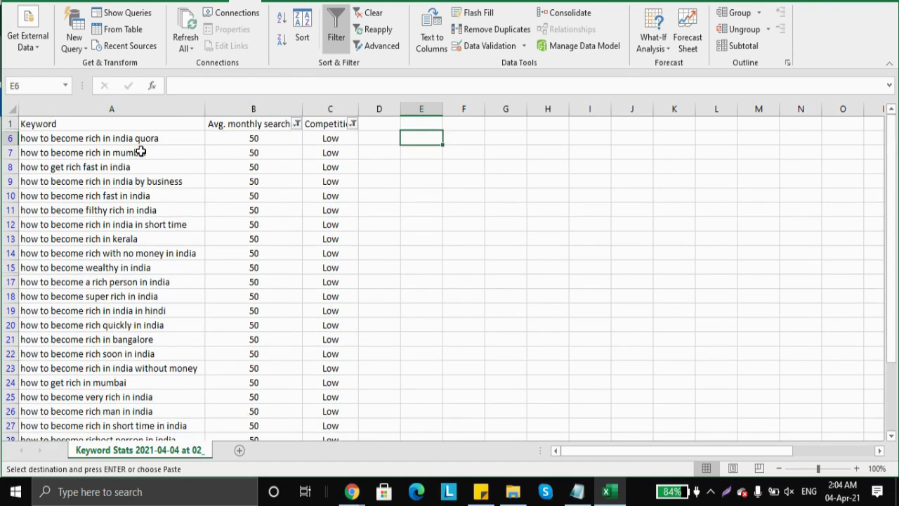
text(Prima)
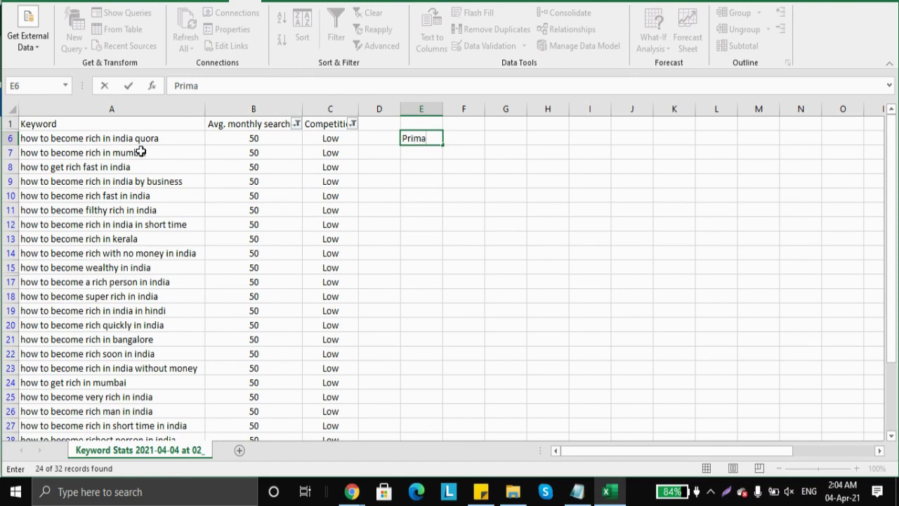
text(ry keyword)
key(Return)
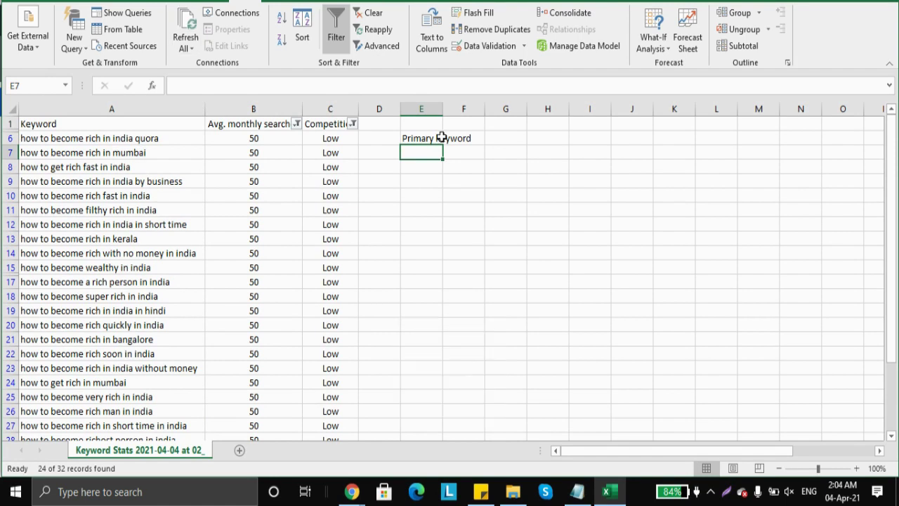
click(444, 108)
double_click(444, 109)
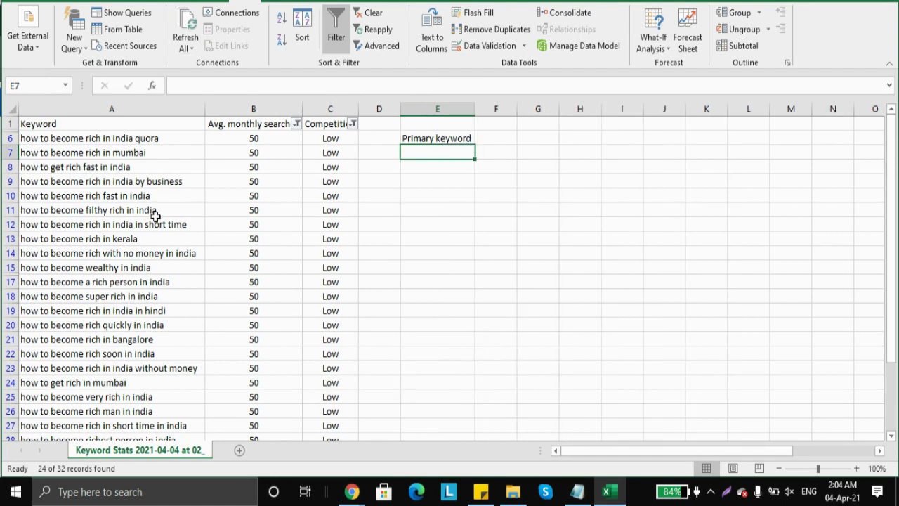
- Copy the last keyword, "how to become rich in delhi", into cell E7 under Primary keyword and widen column E to fit it
click(155, 213)
key(ctrl+Down)
key(ctrl+c)
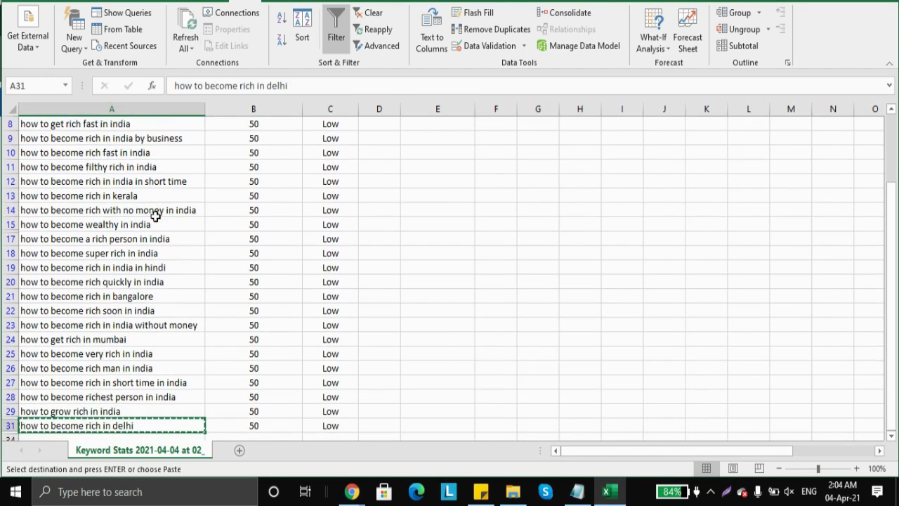
key(ctrl+Up)
key(ctrl+Right)
key(Right)
key(Right)
key(Down)
key(Down)
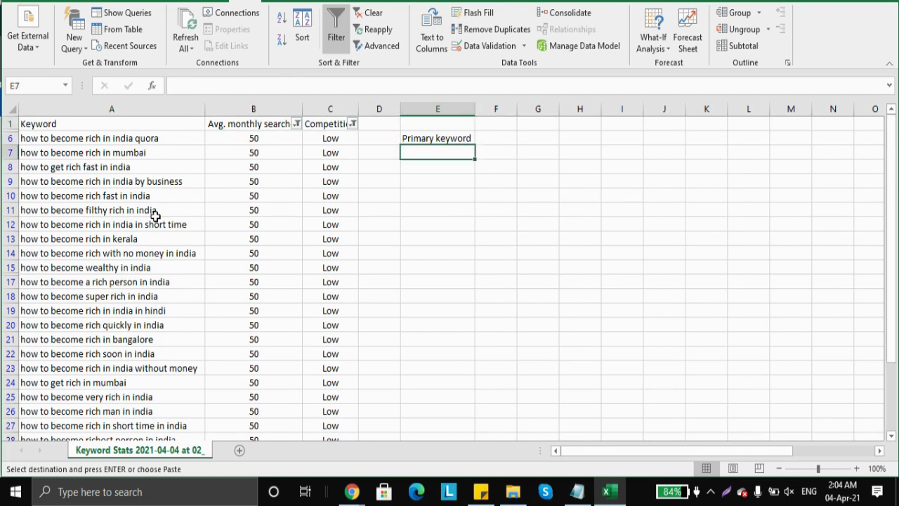
key(ctrl+v)
drag(475, 108, 521, 109)
- Enter the header "Seconndary keyword" in cell F6 beside the primary keyword header
click(540, 140)
text(Seconnd)
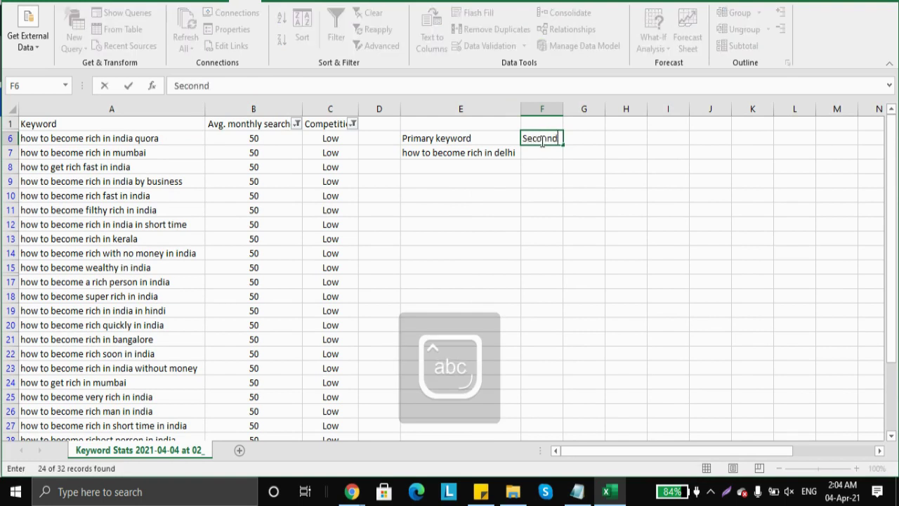
text(ary keyword)
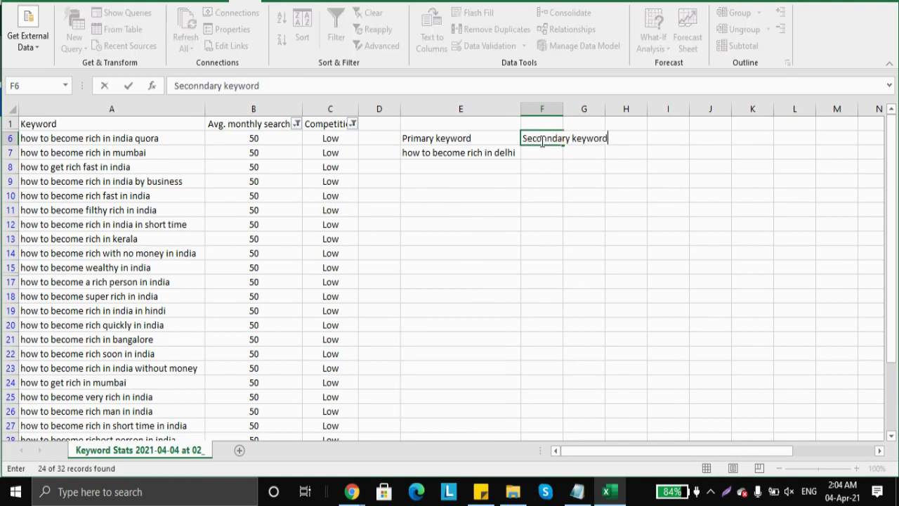
key(Return)
- Copy the four keywords in A7:A10 into F7:F10 under the secondary keyword header and fit column F's width
key(Home)
key(ctrl+Down)
key(Up)
key(Up)
key(Up)
key(Up)
key(Up)
key(Up)
key(Up)
key(Up)
key(Up)
key(Up)
key(Up)
key(ctrl+Up)
key(Down)
key(Down)
key(Down)
key(Up)
key(shift+Down)
key(shift+Down)
key(shift+Down)
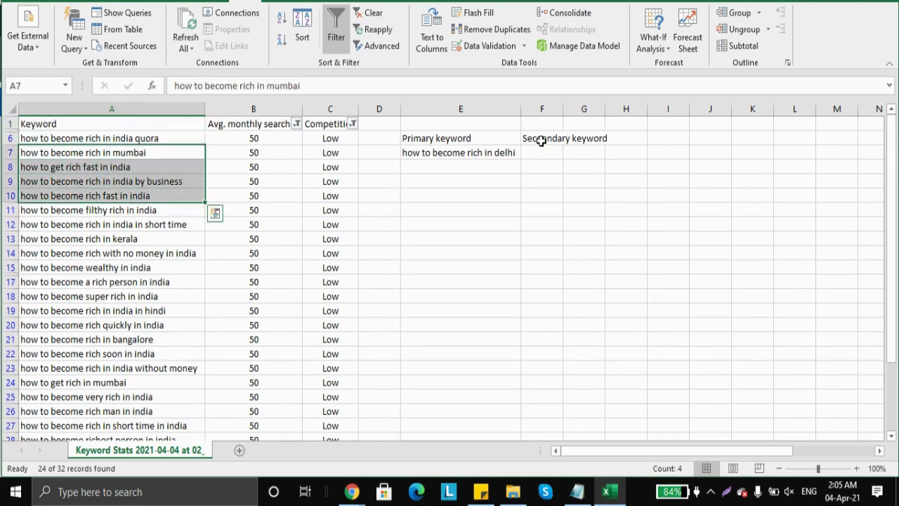
key(ctrl+c)
key(Right)
key(Right)
key(Right)
key(Right)
key(Right)
key(ctrl+v)
double_click(562, 104)
- Try to save the workbook
key(ctrl+s)
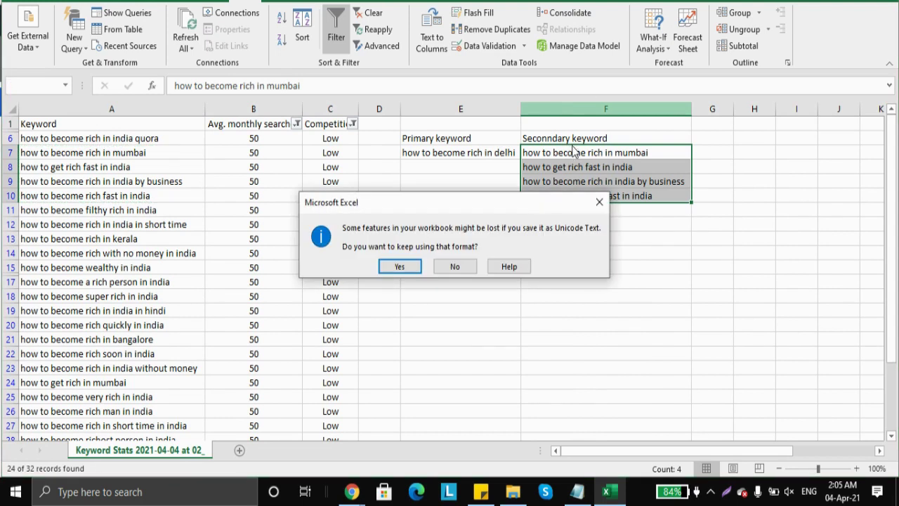
click(599, 201)
click(445, 185)
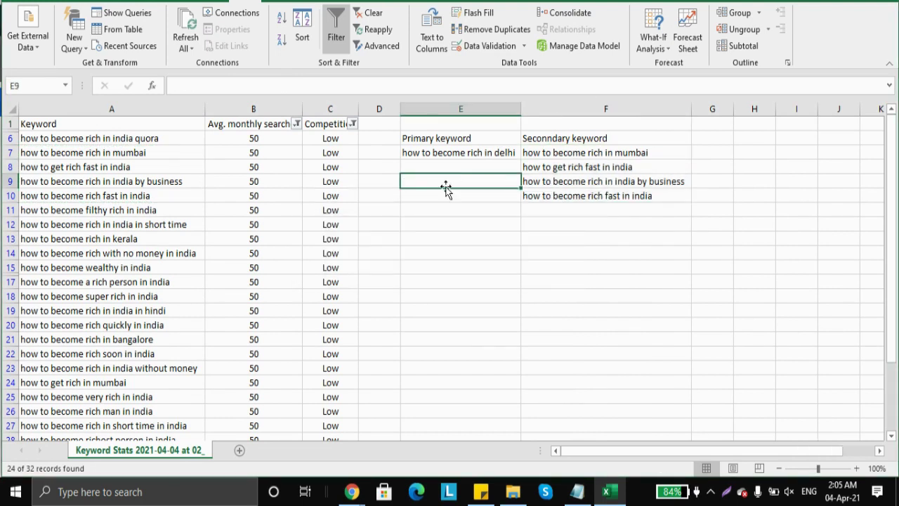
- Examine the chosen primary and secondary keywords alongside the filtered Keyword column
click(625, 149)
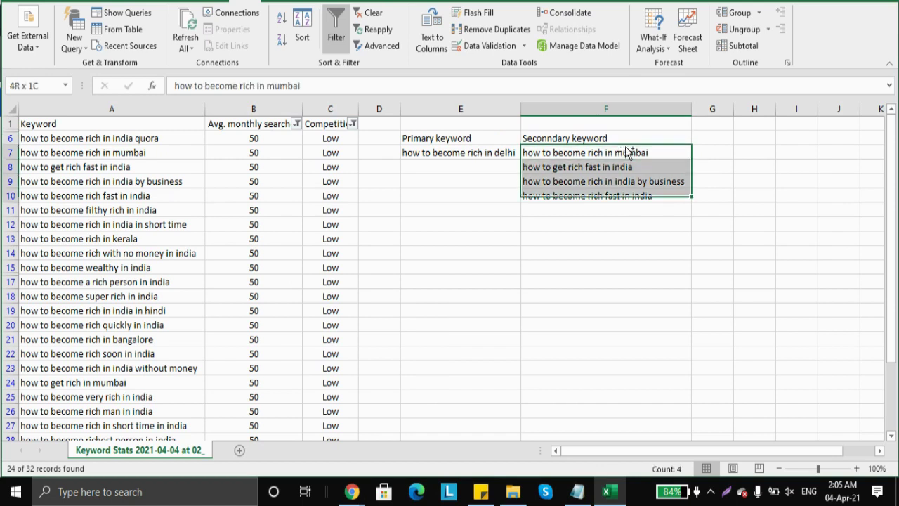
key(Left)
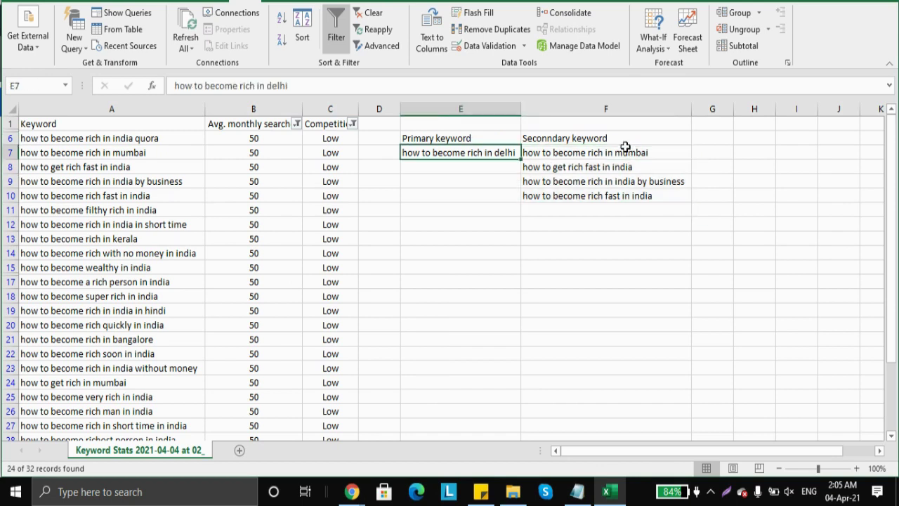
key(Right)
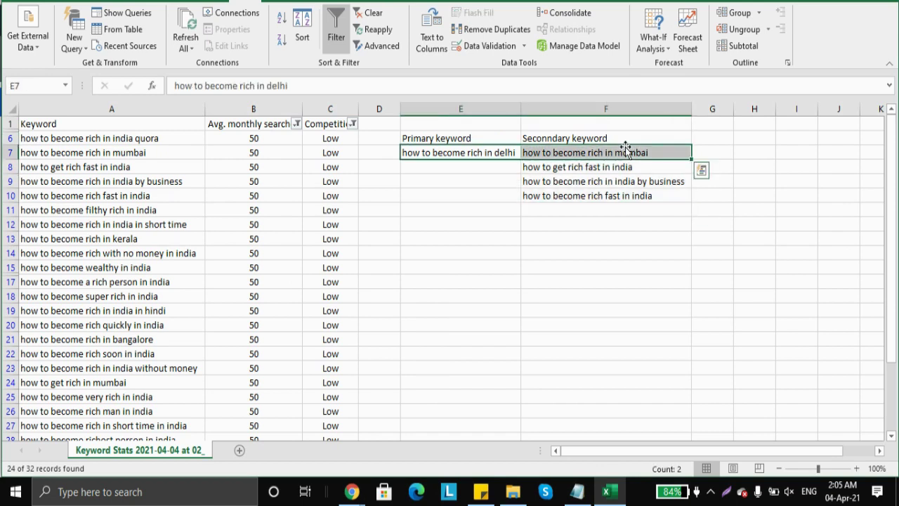
key(Left)
key(Left)
key(Right)
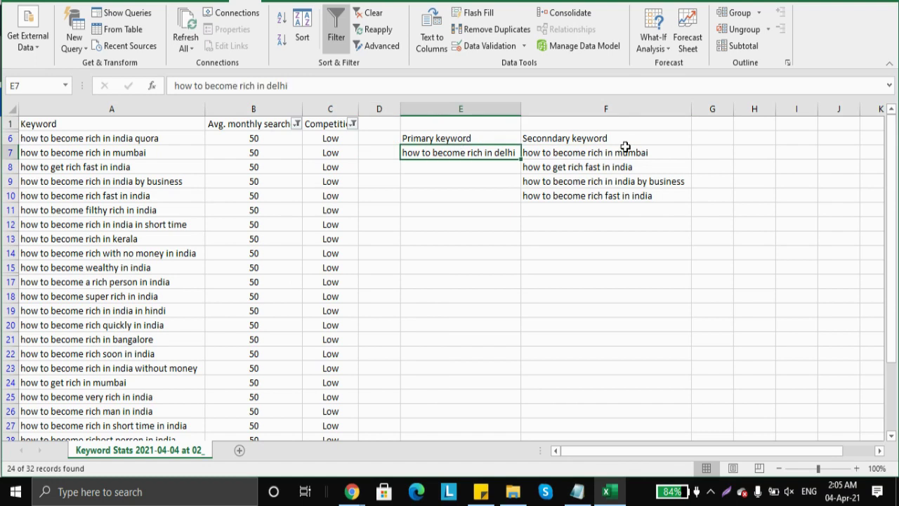
click(624, 149)
key(ctrl+shift+Down)
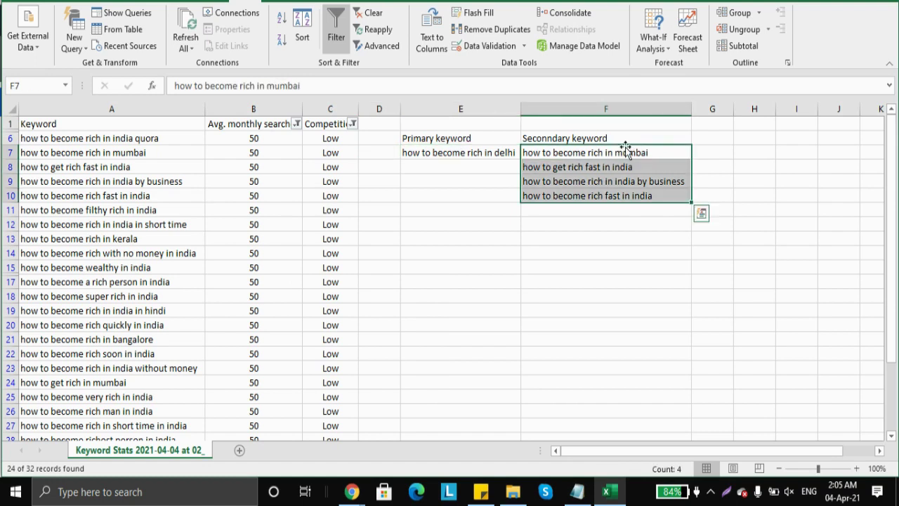
key(ctrl+shift+Up)
key(ctrl+shift+Down)
key(Left)
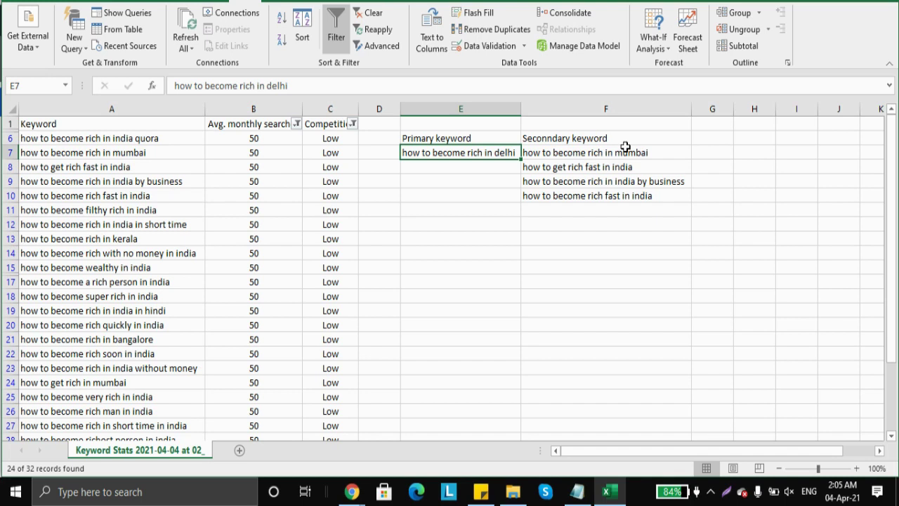
key(Home)
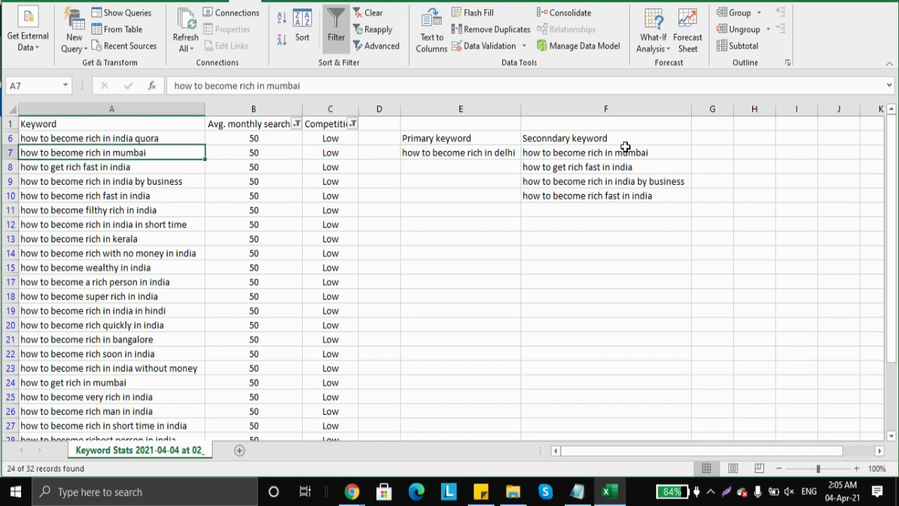
key(ctrl+Down)
key(ctrl+Up)
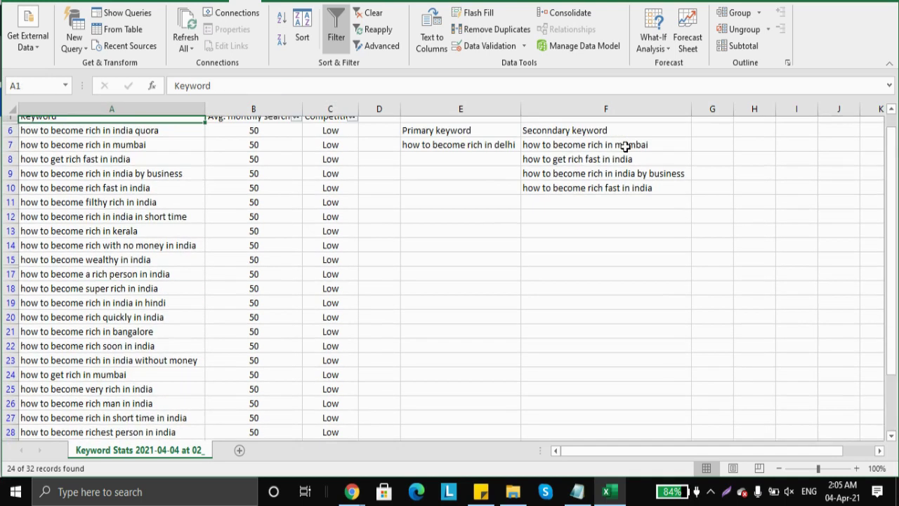
key(Down)
key(Right)
key(Right)
key(Right)
key(Right)
key(Right)
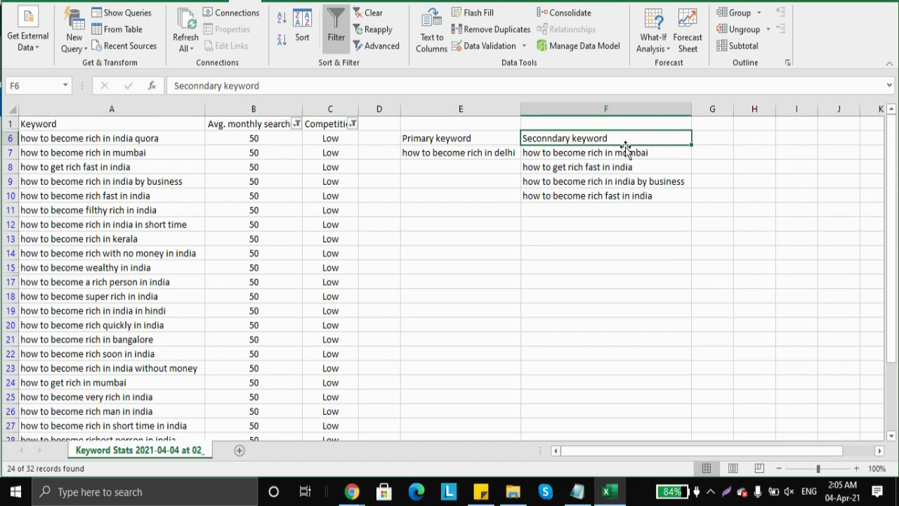
key(ctrl+Down)
key(Home)
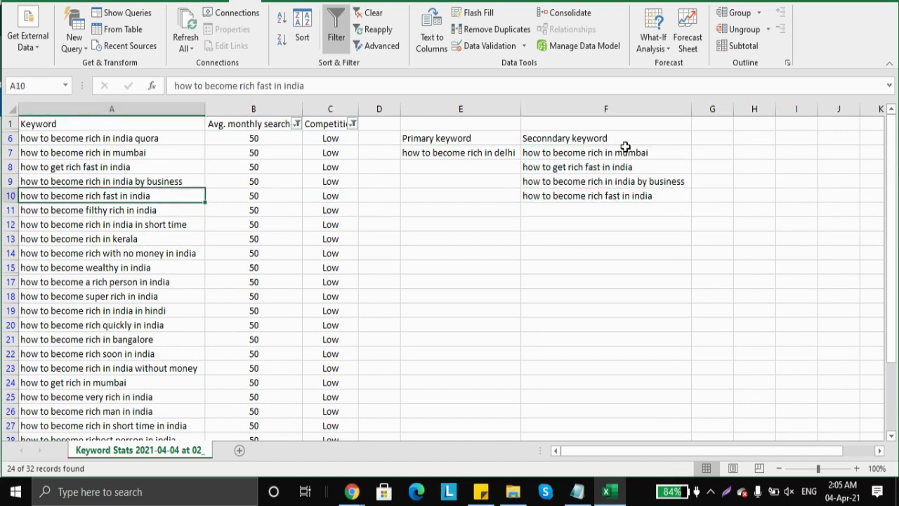
- Switch to Chrome and search Google for "how to become rich in india"
key(alt+Tab)
double_click(271, 73)
text(india)
key(Return)
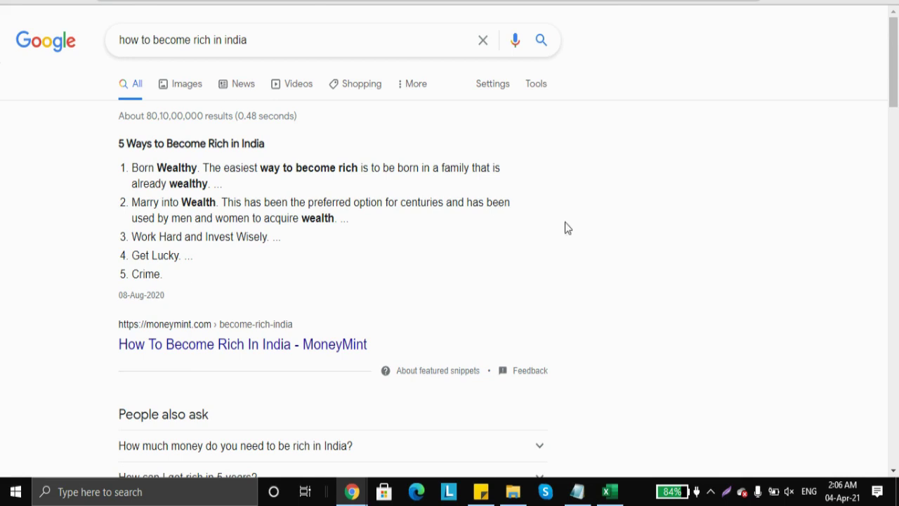
- From Google's related searches, copy "How can a middle class person become rich in India" below the existing keyword list in Notepad
drag(894, 83, 896, 431)
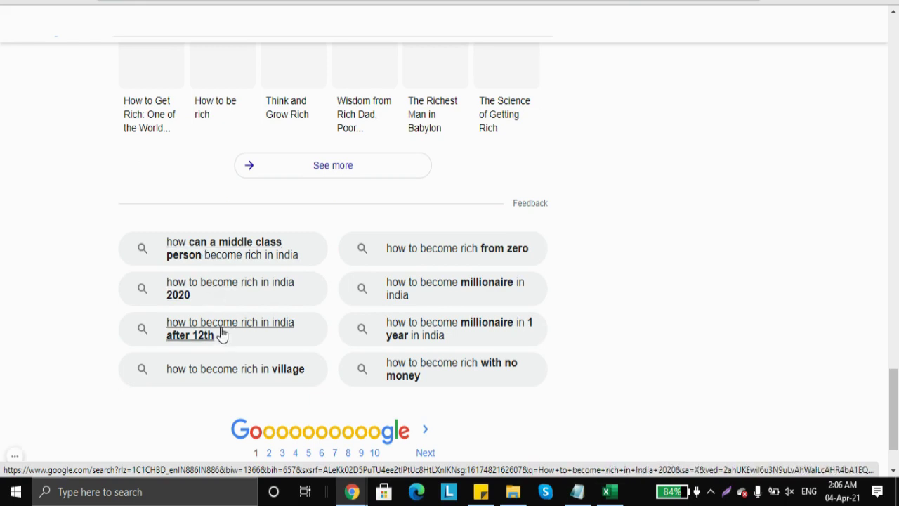
click(412, 116)
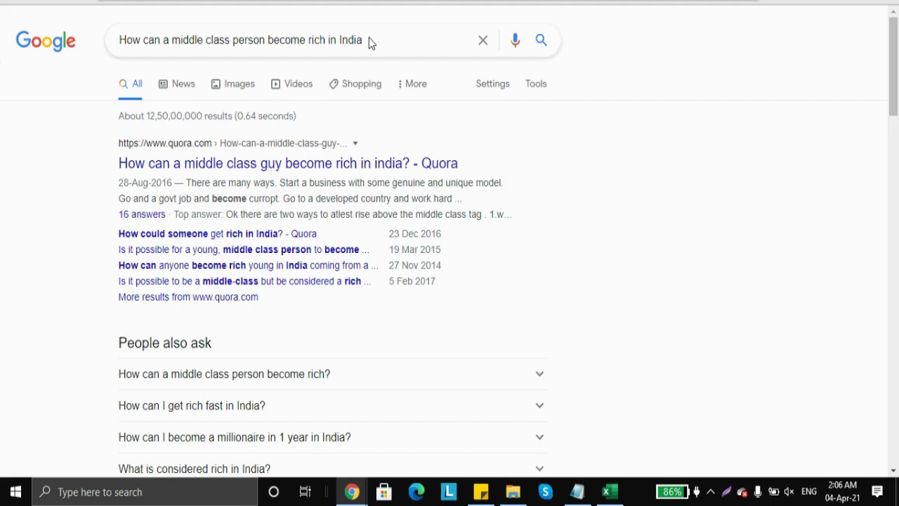
triple_click(369, 38)
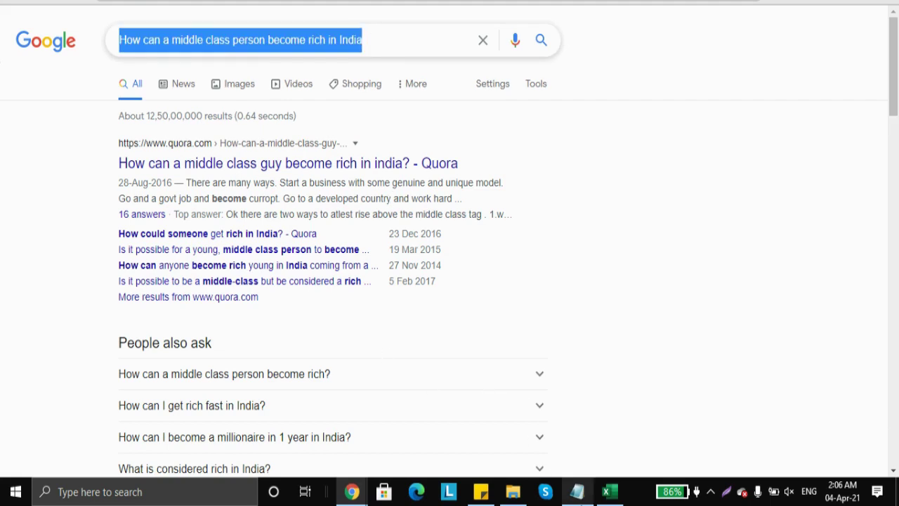
click(577, 493)
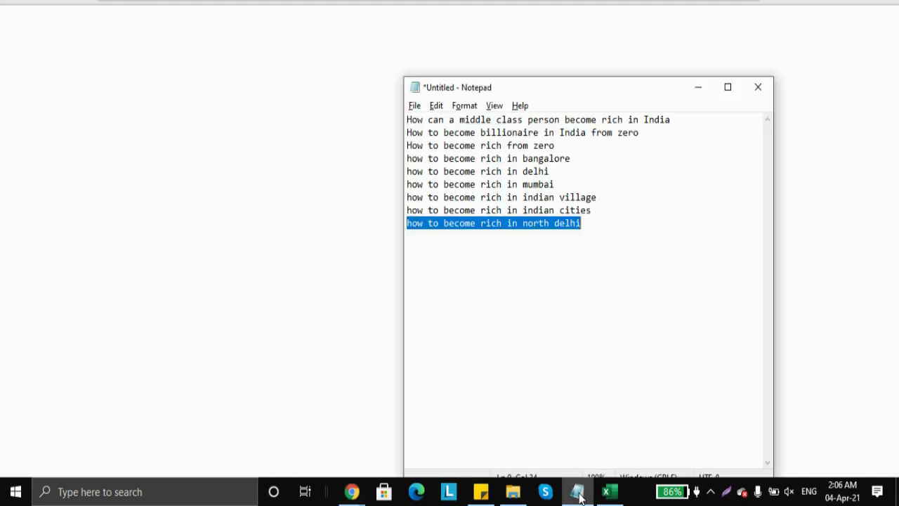
key(Down)
key(Return)
key(ctrl+v)
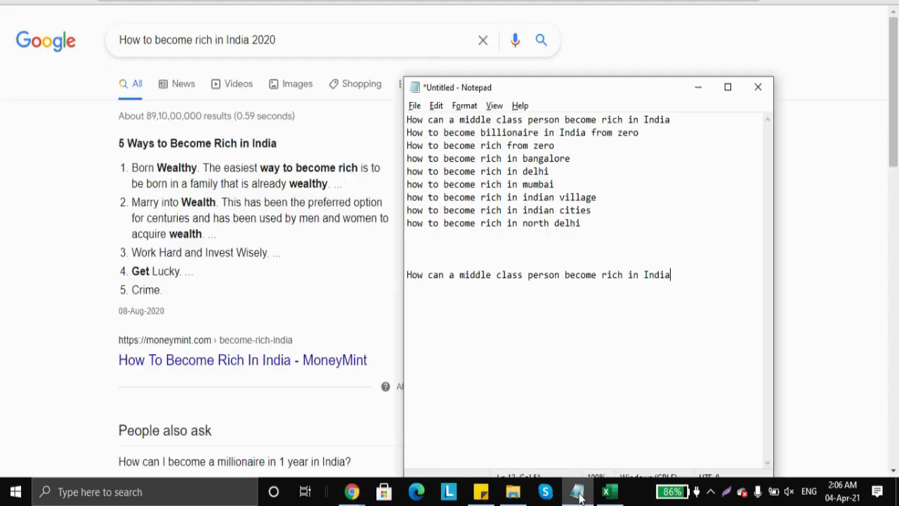
key(Return)
- Copy the related search "How to become rich in India 2020" into the Notepad list and change its year to 2021
click(577, 493)
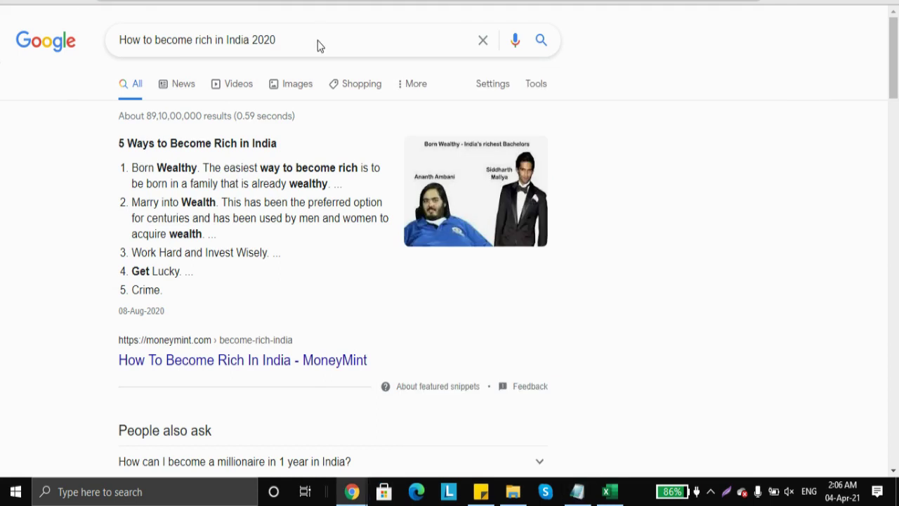
key(ctrl+a)
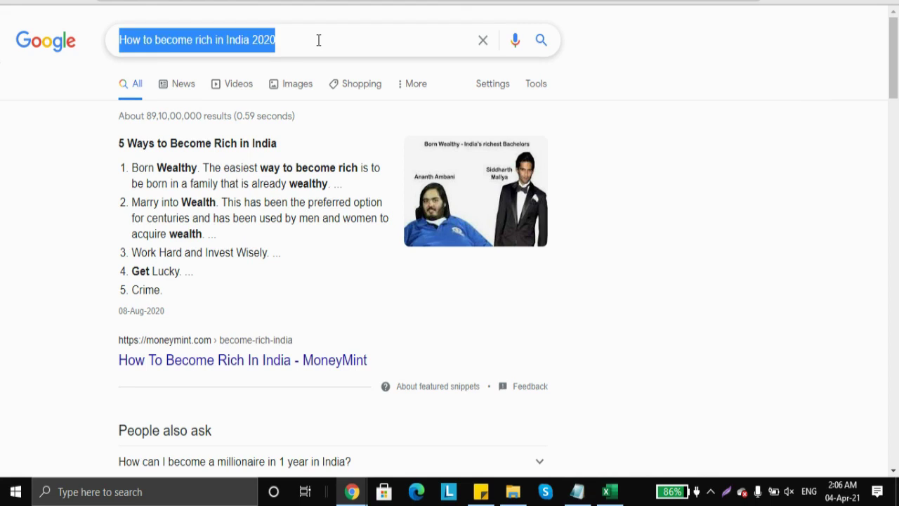
scroll(317, 44, up, 1)
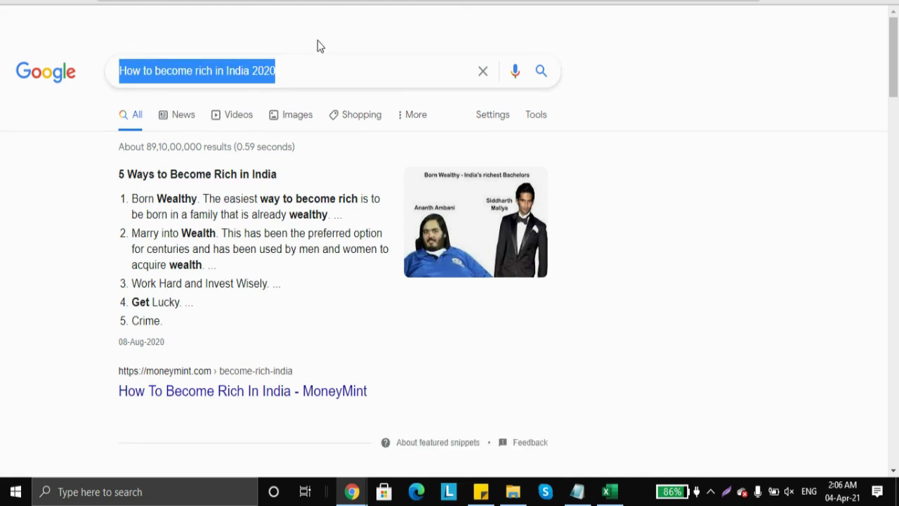
key(ctrl+c)
key(alt+Tab)
key(Return)
key(ctrl+v)
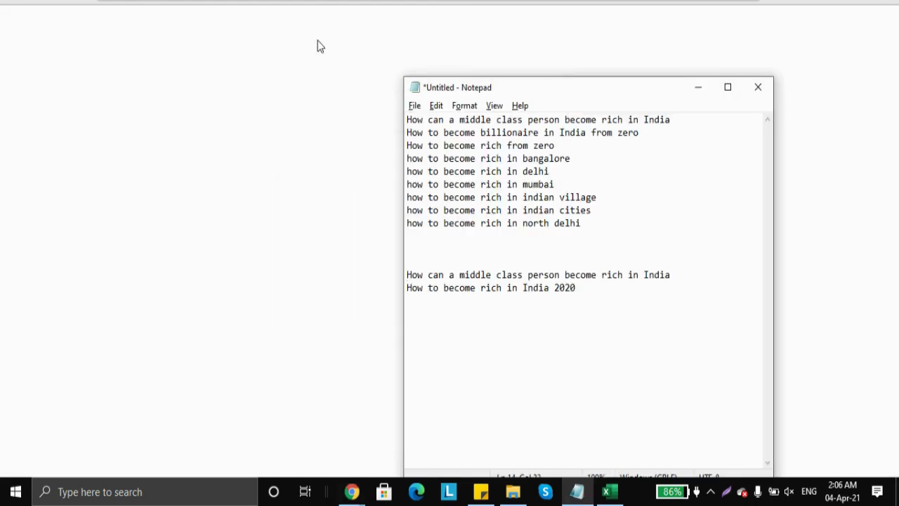
key(BackSpace)
text(1)
- Copy the related search "How to become rich in India after 12th" from Google into the Notepad list
key(alt+Tab)
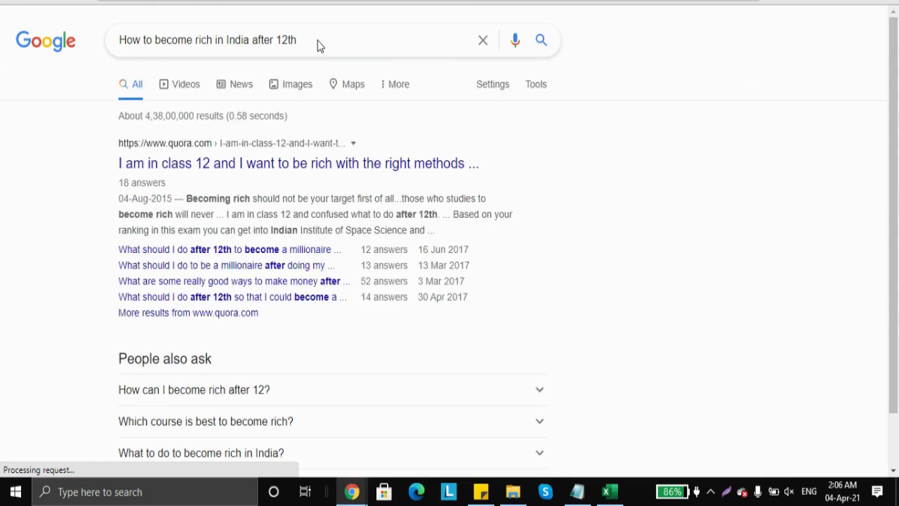
triple_click(304, 37)
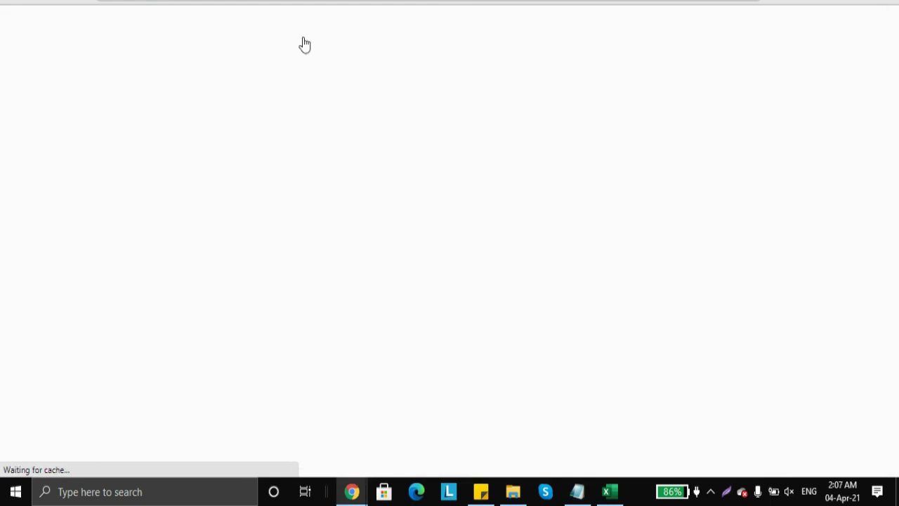
key(alt+Tab)
key(Return)
key(ctrl+v)
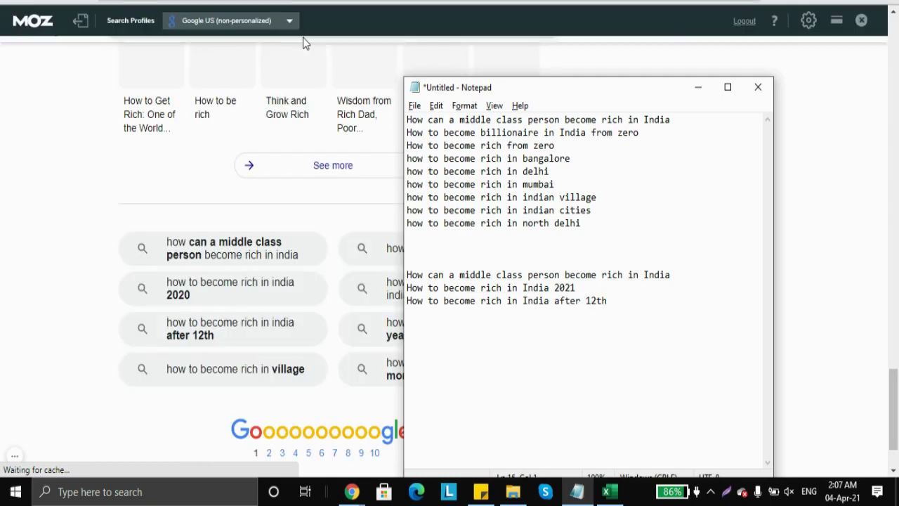
- Replace the Google Ads keyword ideas search term with "How can a middle class person become rich in India" from the Notepad list
key(Up)
key(shift+End)
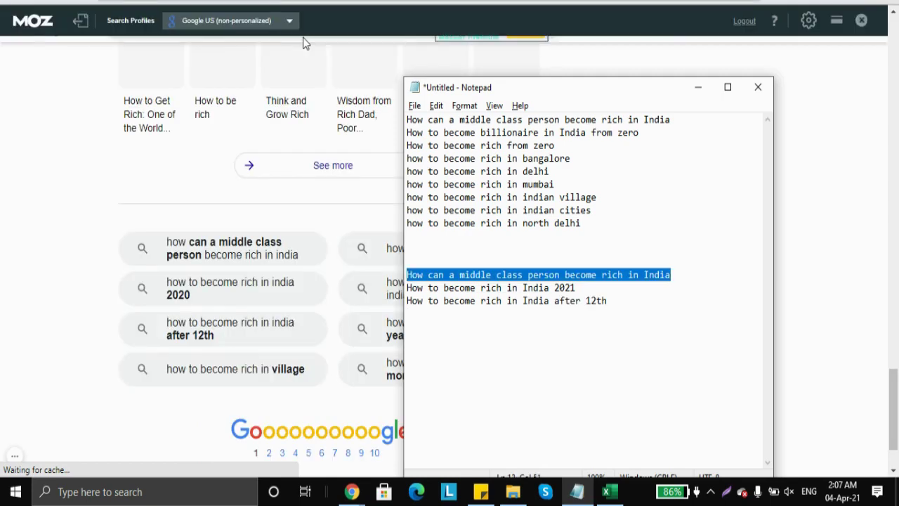
key(alt+Tab)
key(ctrl+Tab)
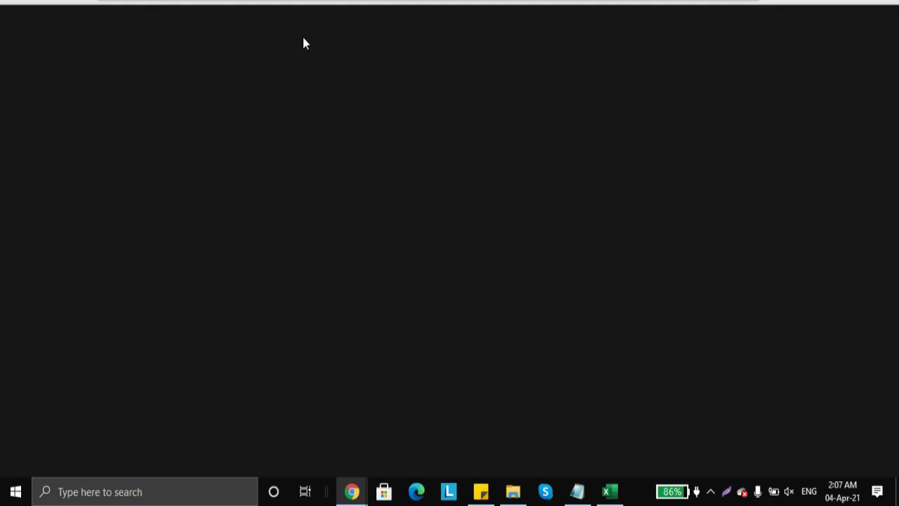
key(ctrl+Tab)
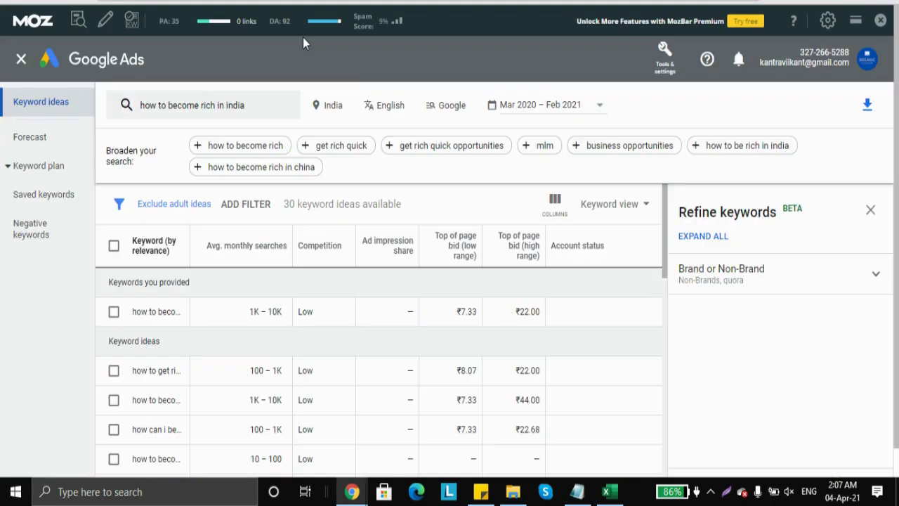
click(254, 103)
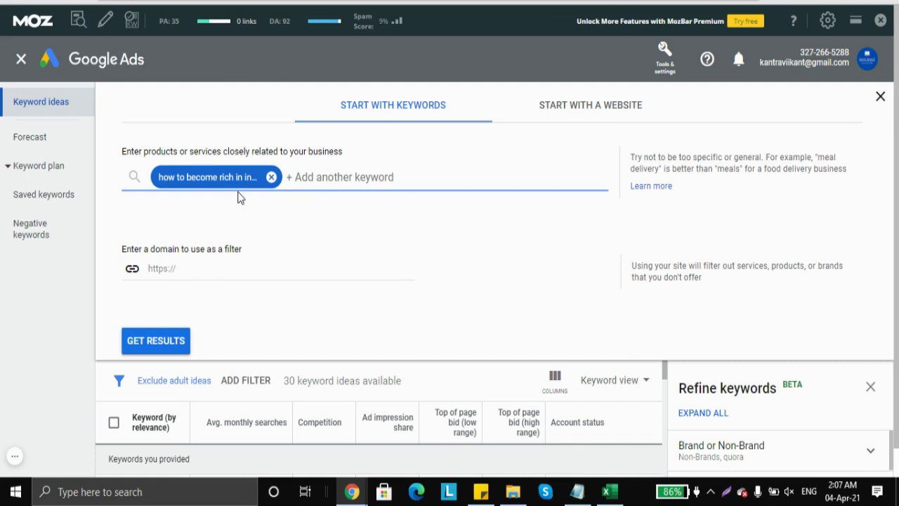
click(271, 177)
key(ctrl+v)
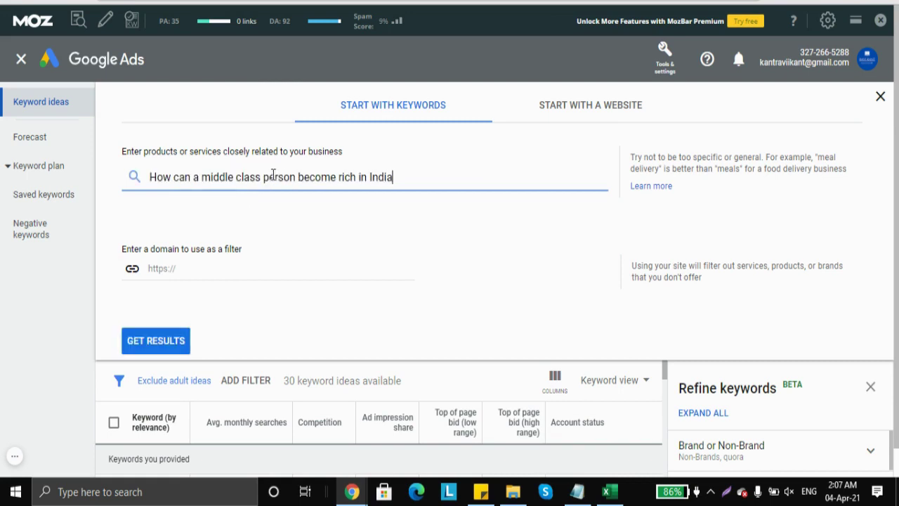
- Add "How to become rich in India 2021" from the Notepad list as a second keyword in the Google Ads search
key(alt+Tab)
key(End)
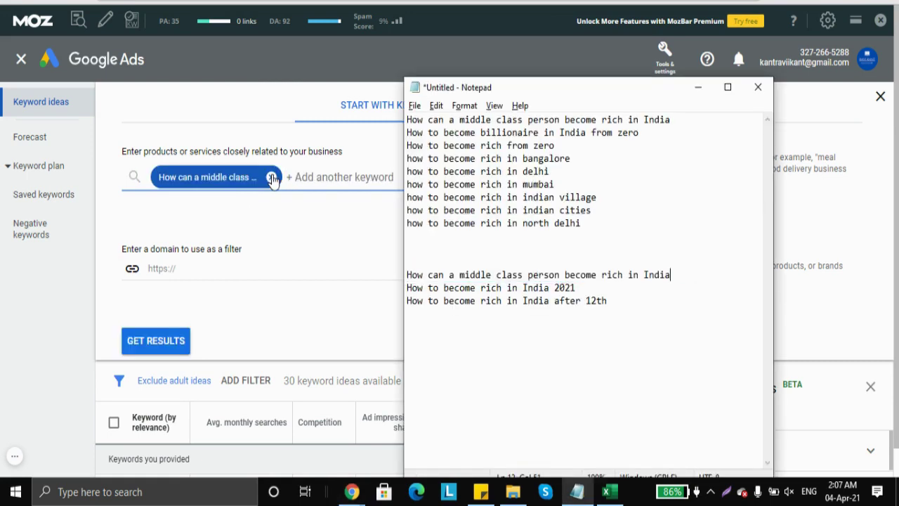
key(Down)
key(Home)
key(shift+End)
key(alt+Tab)
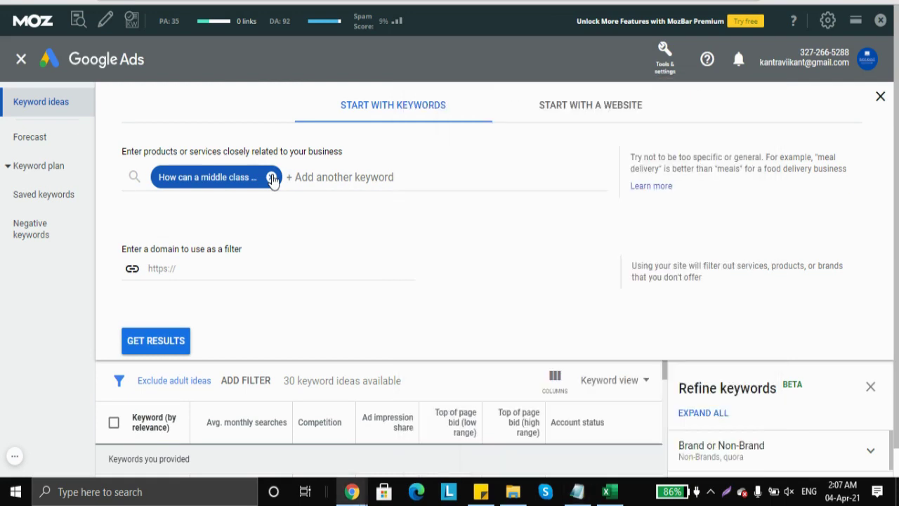
click(312, 179)
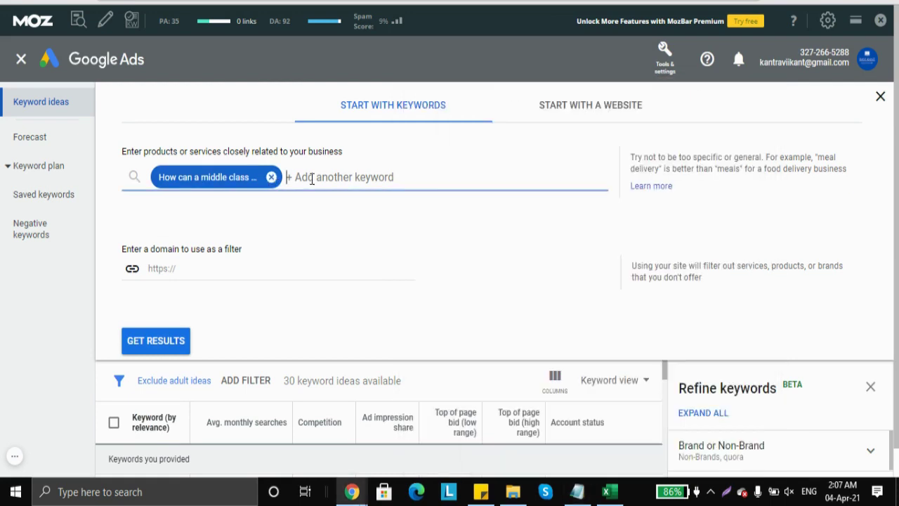
key(ctrl+v)
key(Return)
- Add "How to become rich in India after 12th" from Notepad as the third keyword and get the keyword results
key(alt+Tab)
key(Down)
key(shift+End)
key(alt+Tab)
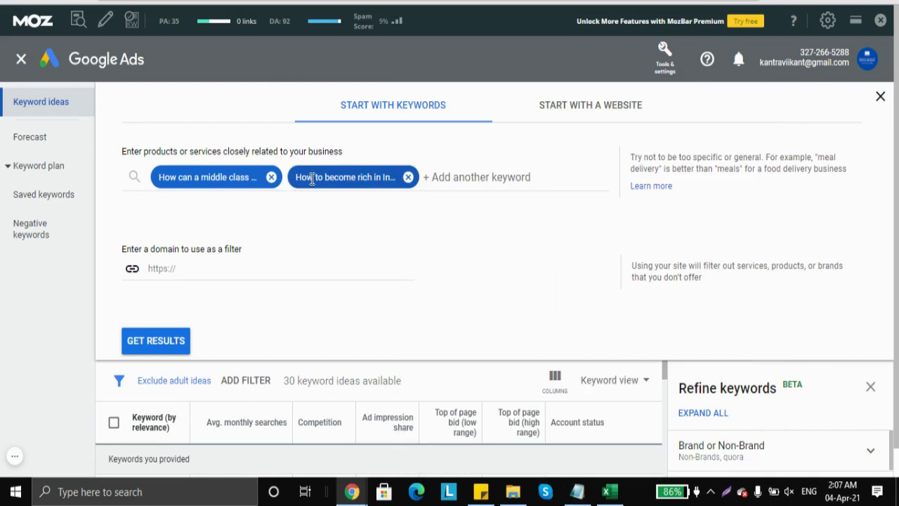
key(ctrl+v)
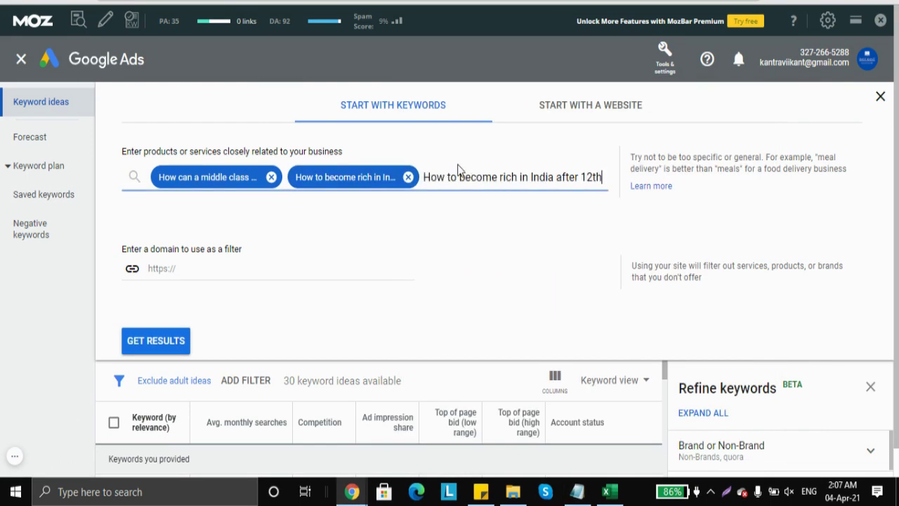
key(Return)
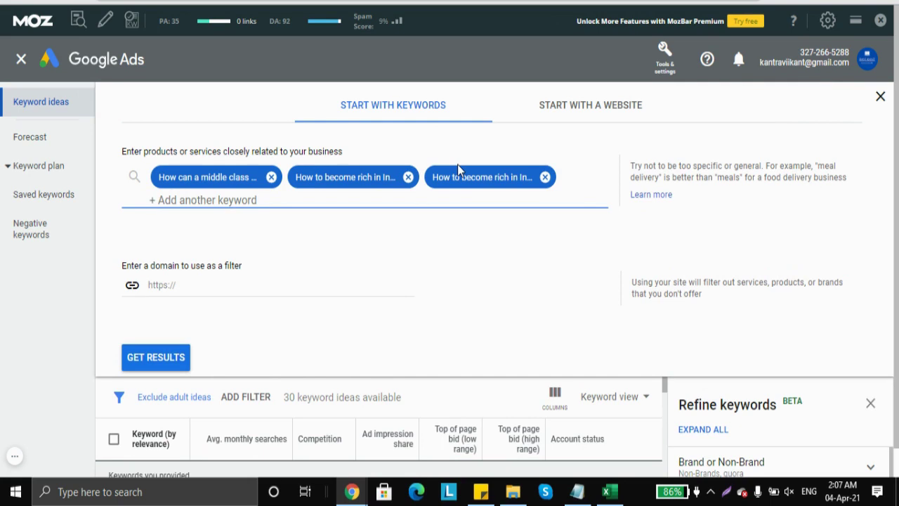
key(Return)
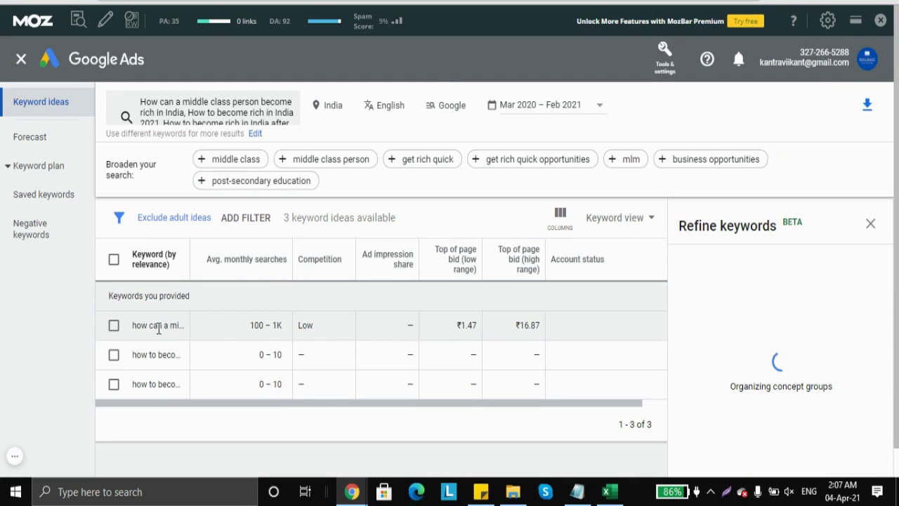
- Find "How to become rich in India after 12th" on the results page and check its average monthly searches
triple_click(158, 328)
key(alt+Tab)
key(alt+Tab)
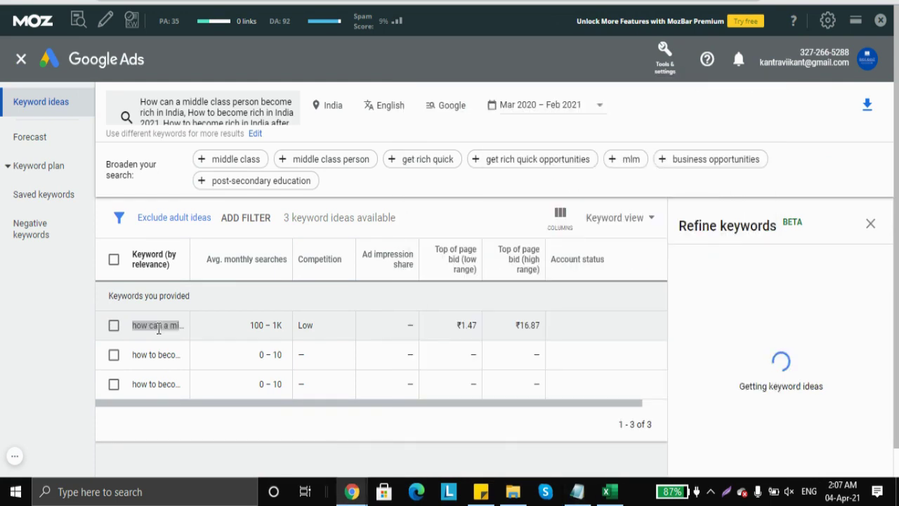
key(ctrl+f)
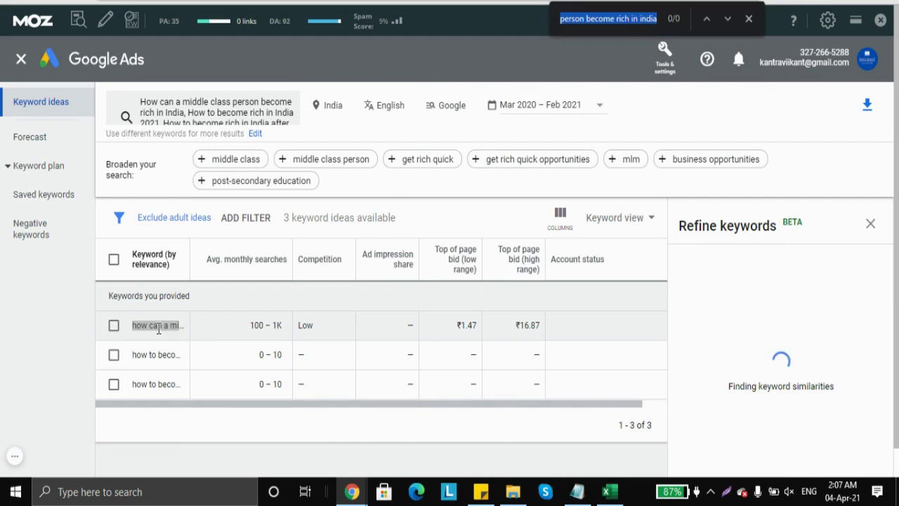
key(ctrl+v)
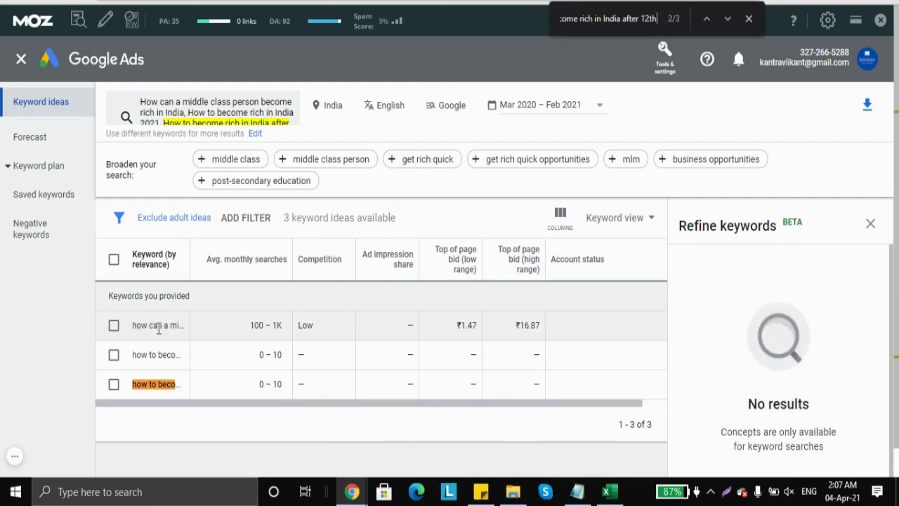
triple_click(272, 381)
double_click(302, 383)
double_click(276, 384)
- Switch to Excel and examine the monthly searches and competition of the filtered keywords, along with the secondary keyword list
key(alt+Tab)
key(alt+Tab)
scroll(274, 382, down, 2)
key(Right)
key(Right)
key(Left)
key(Left)
key(Right)
key(ctrl+Up)
key(Down)
key(Up)
key(Down)
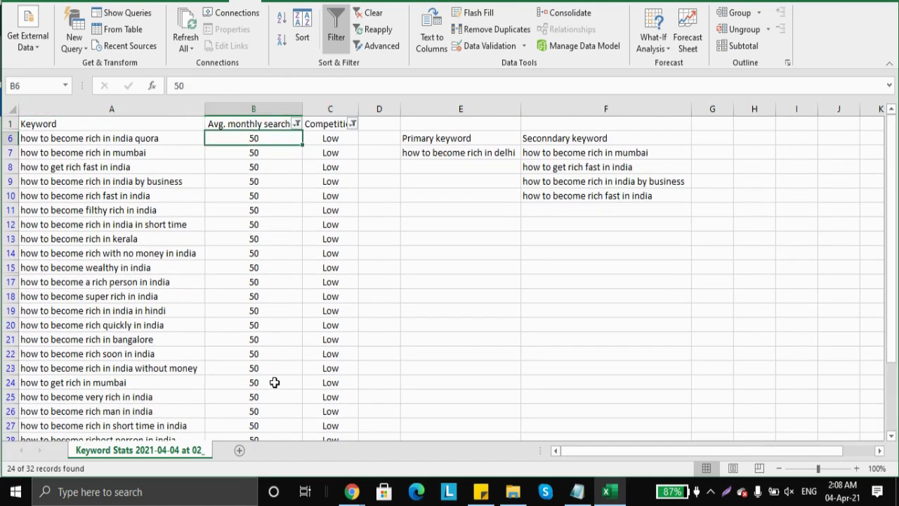
key(Right)
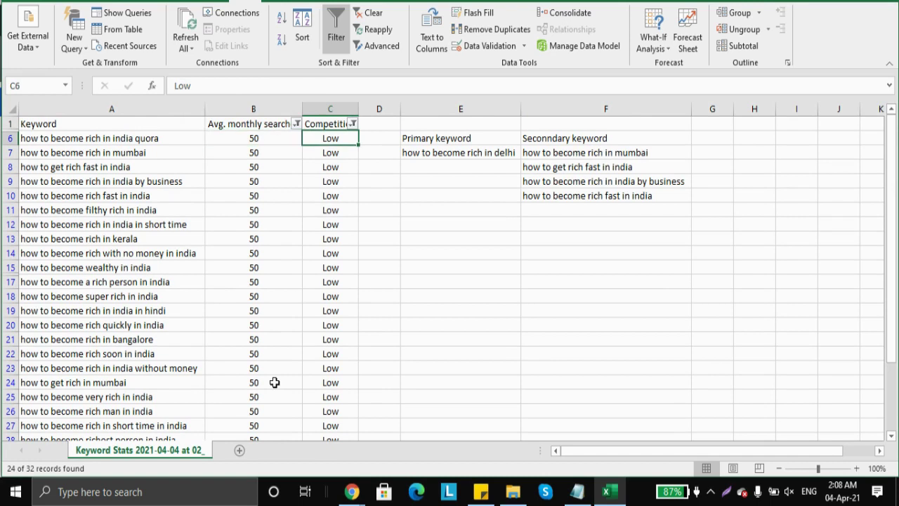
key(Right)
key(Right)
key(Right)
key(ctrl+Down)
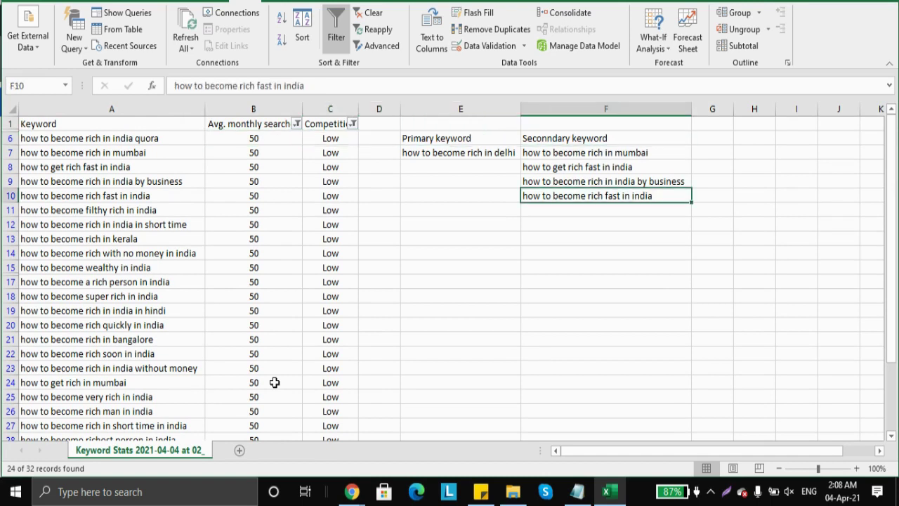
- Back in Google Ads, find "How can a middle class person become rich in India" on the results page to check its monthly searches
key(alt+Tab)
drag(283, 383, 256, 377)
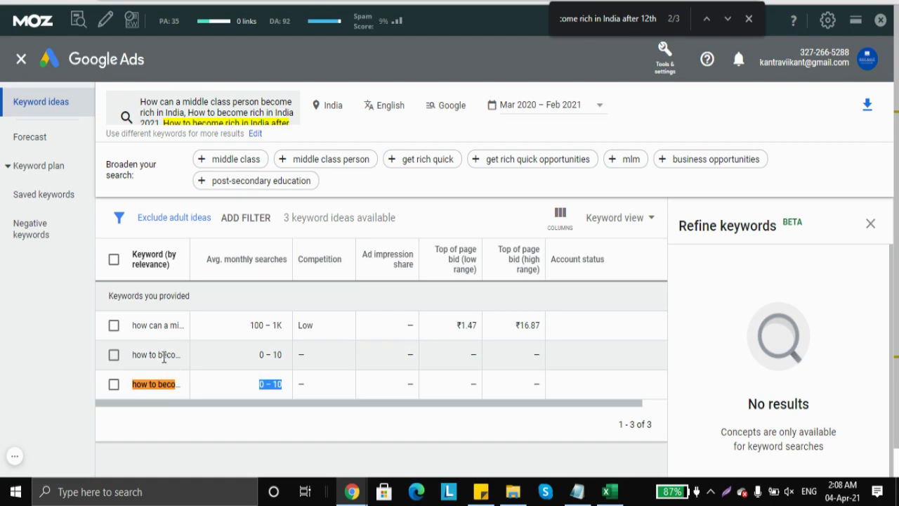
key(alt+Tab)
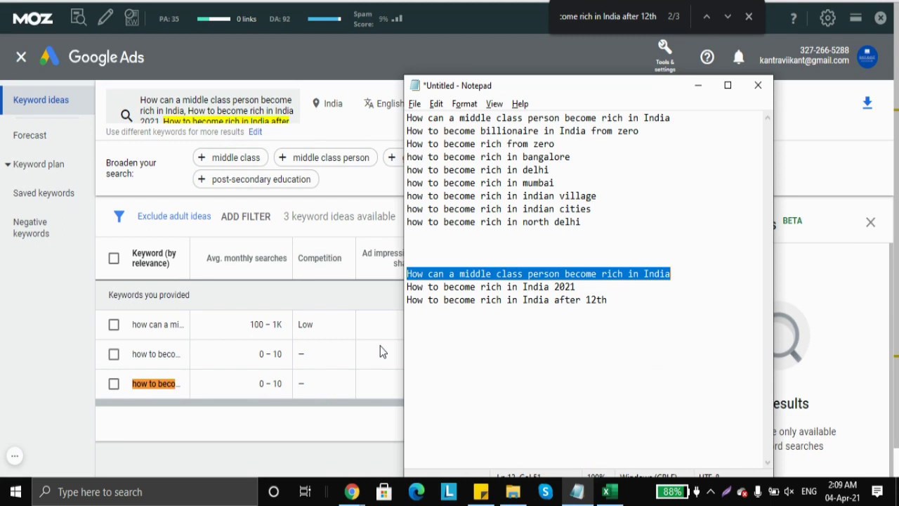
key(alt+Tab)
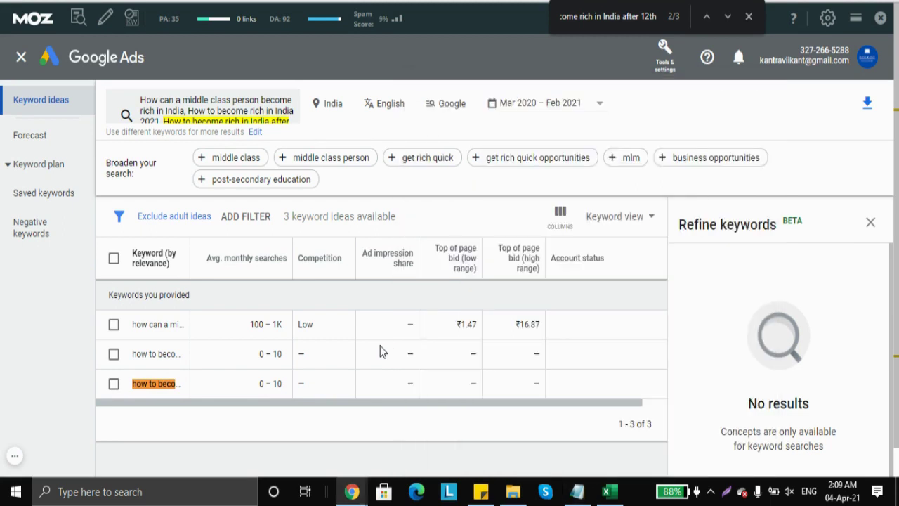
key(ctrl+a)
text(How can a middle class person become rich in India)
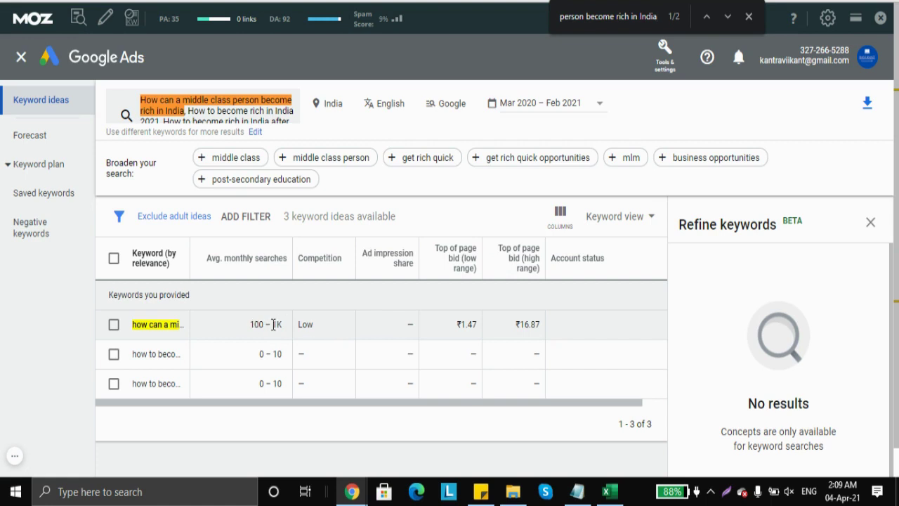
- In Excel, enter "How can a middle class person become rich in India" in F11 under the secondary keywords and save, keeping the Unicode Text format
key(alt+Tab)
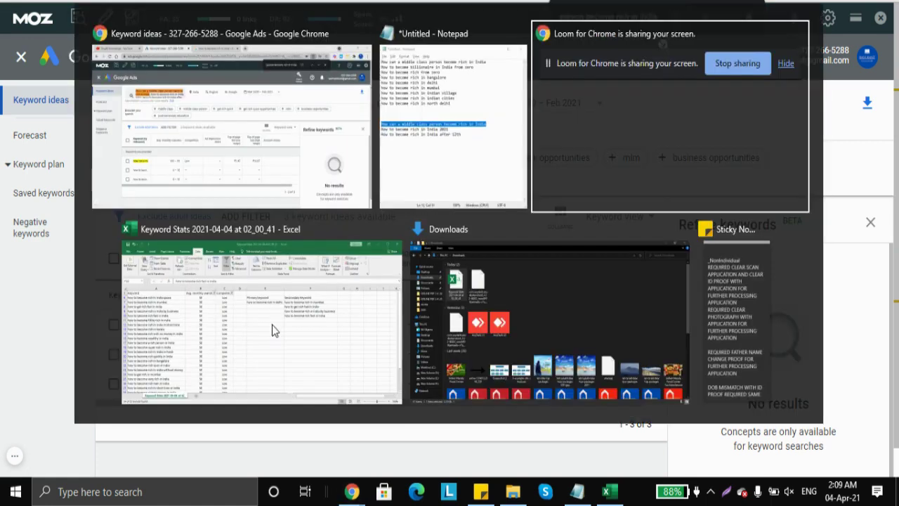
click(272, 324)
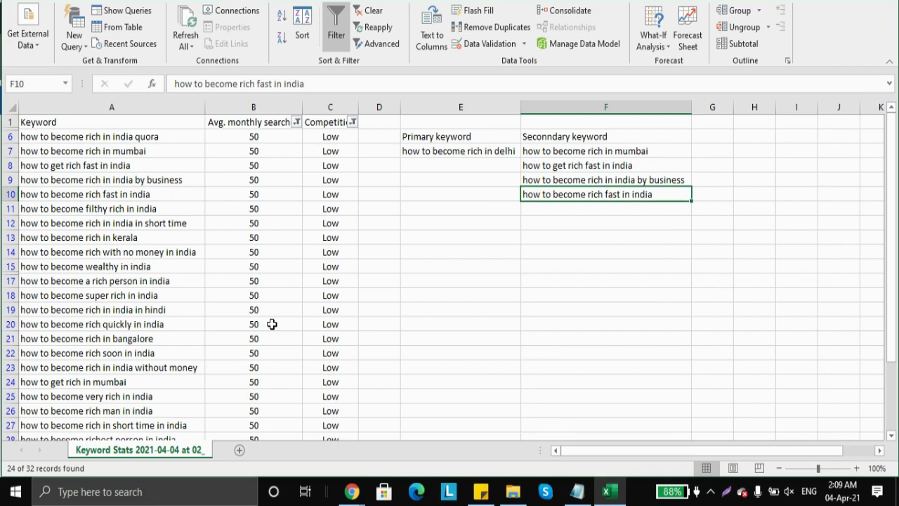
key(Up)
key(Up)
key(Up)
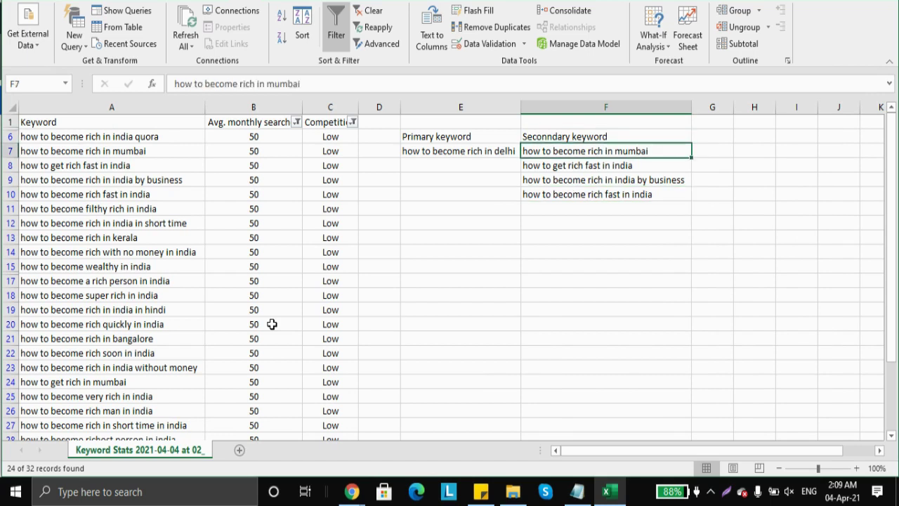
key(ctrl+shift+Down)
key(Down)
key(Down)
key(Down)
key(Down)
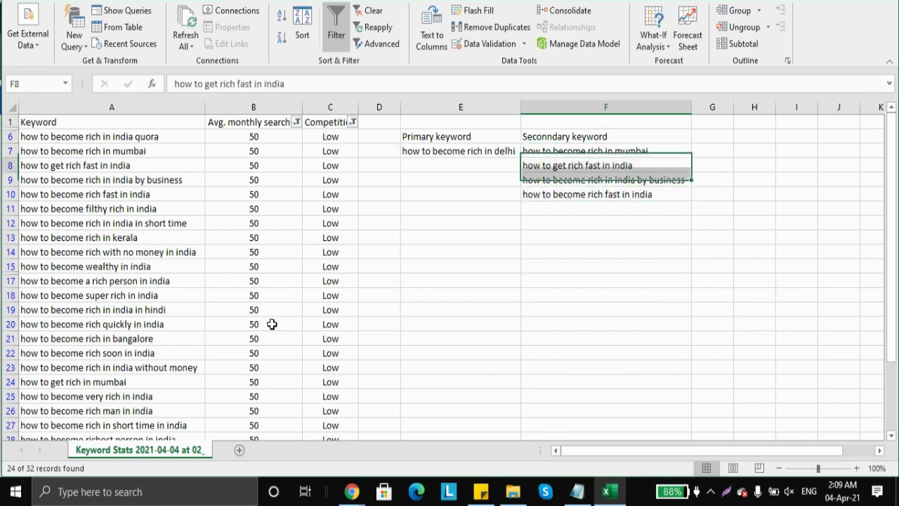
key(alt+Tab)
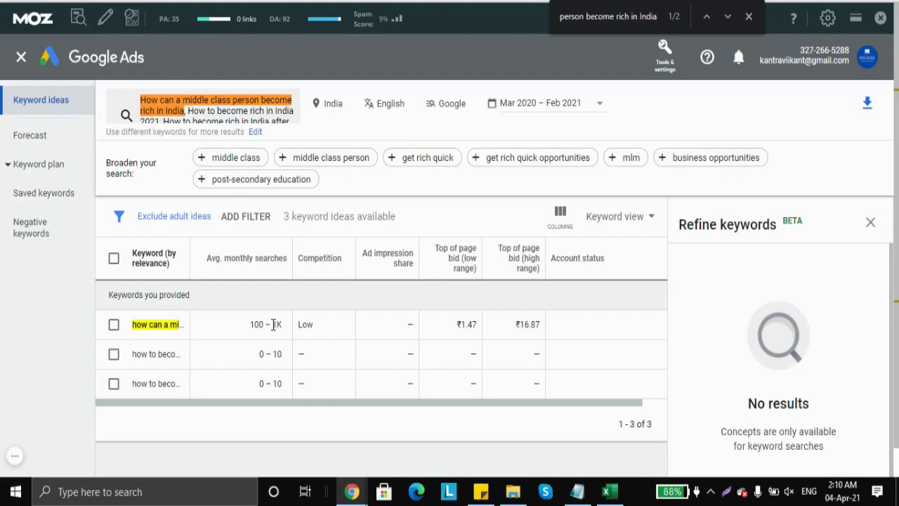
key(alt+Tab)
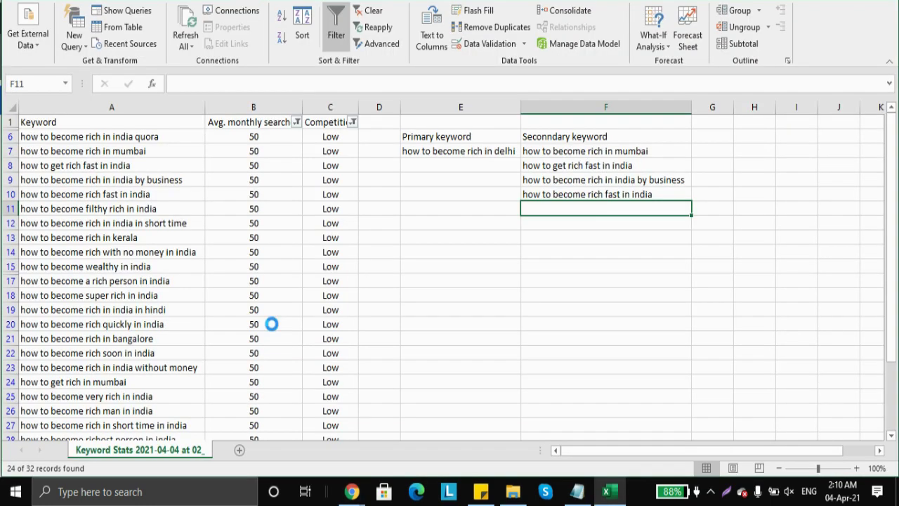
text(How can a middle class person become rich in India)
key(ctrl+s)
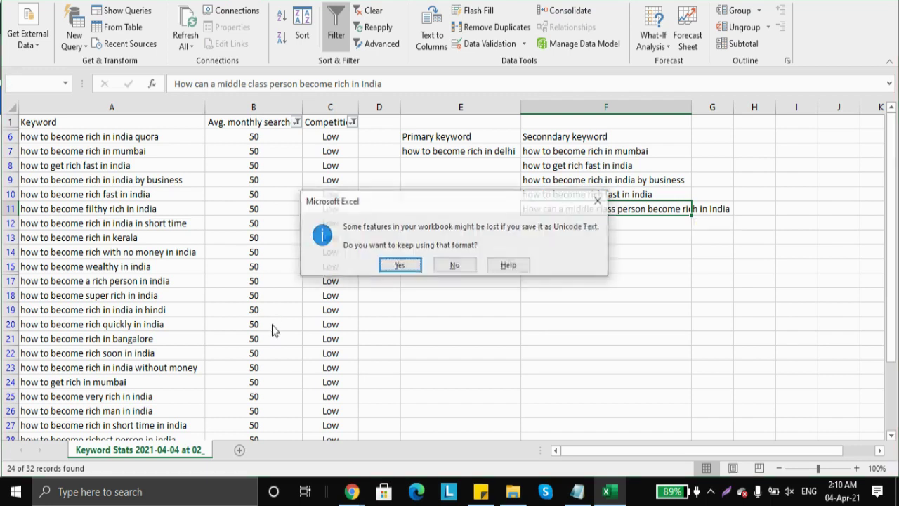
key(Return)
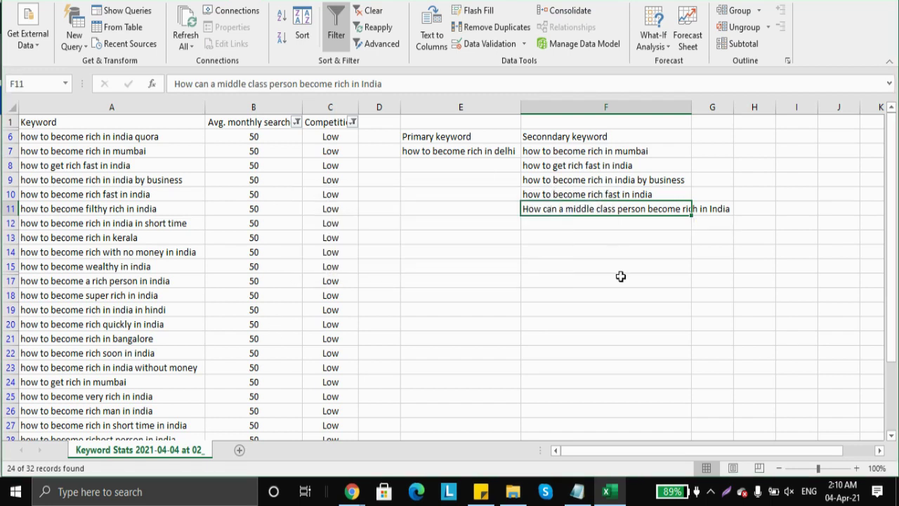
- Review the primary keyword and the secondary keywords in F7 to F11, and return to the Google Ads keyword results
click(578, 221)
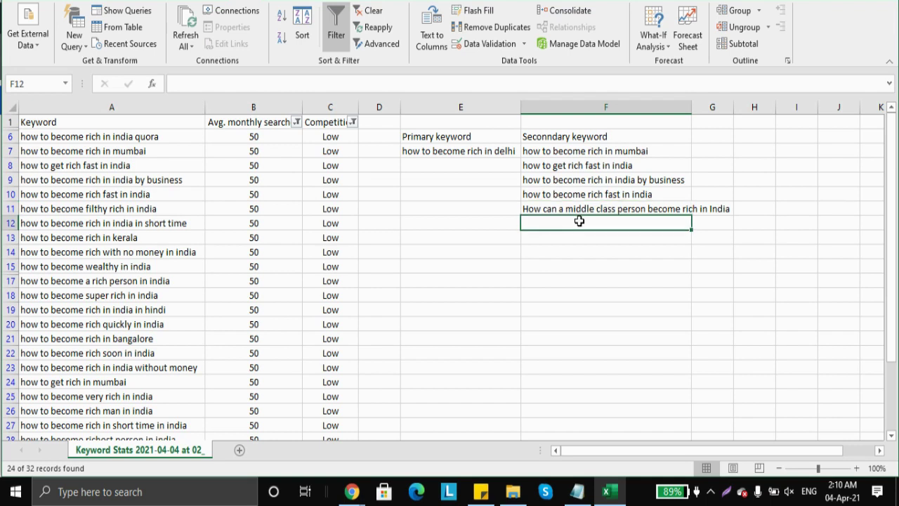
key(Up)
key(ctrl+Up)
key(Down)
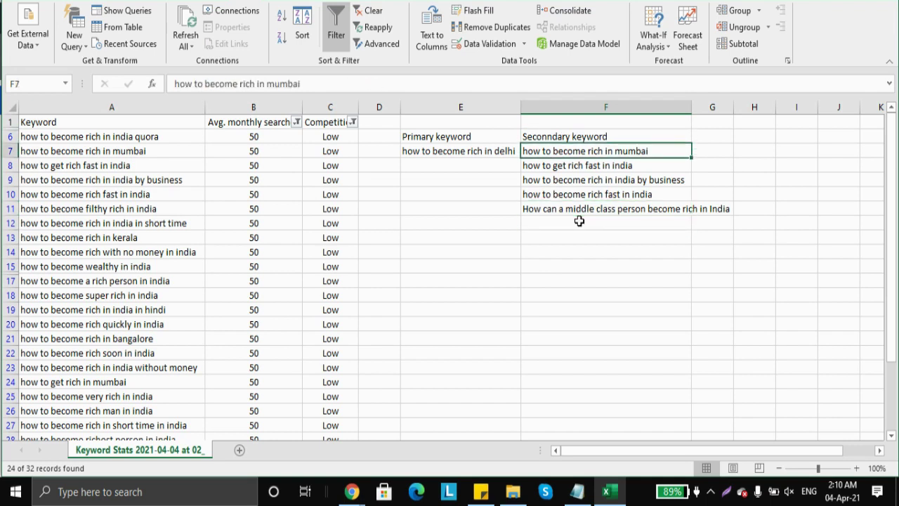
key(ctrl+shift+Down)
key(shift+Up)
key(shift+Up)
key(shift+Down)
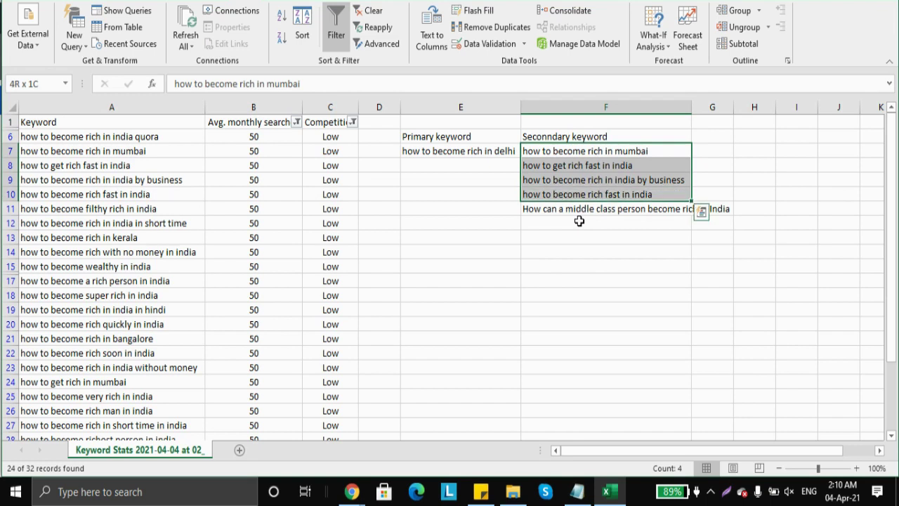
key(Left)
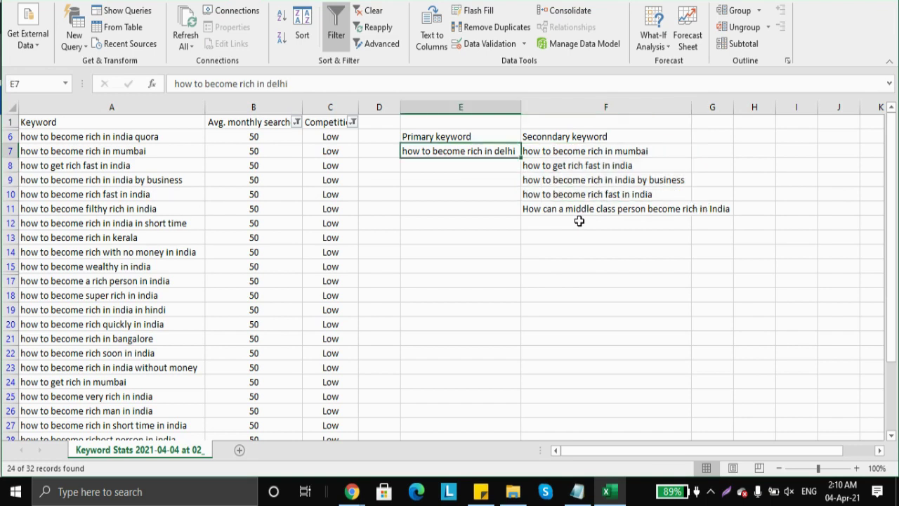
key(Right)
key(Down)
key(Down)
key(Down)
key(Down)
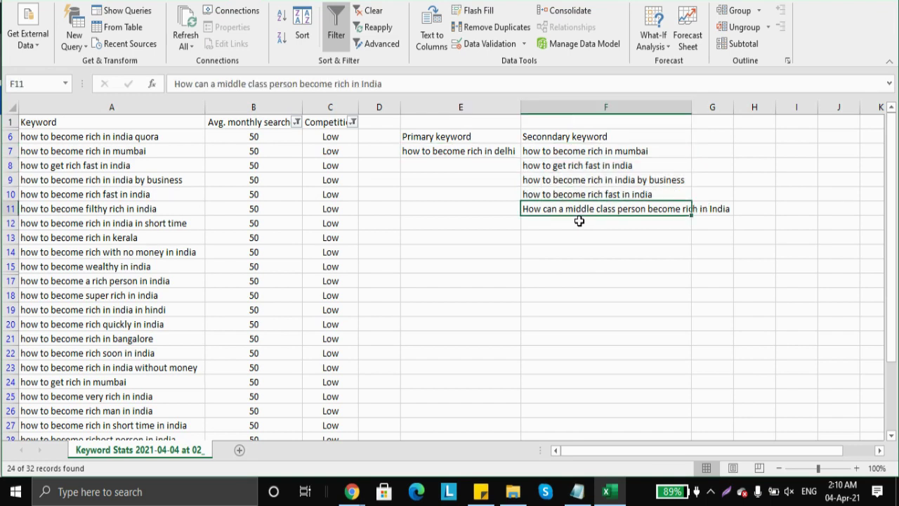
key(alt+Tab)
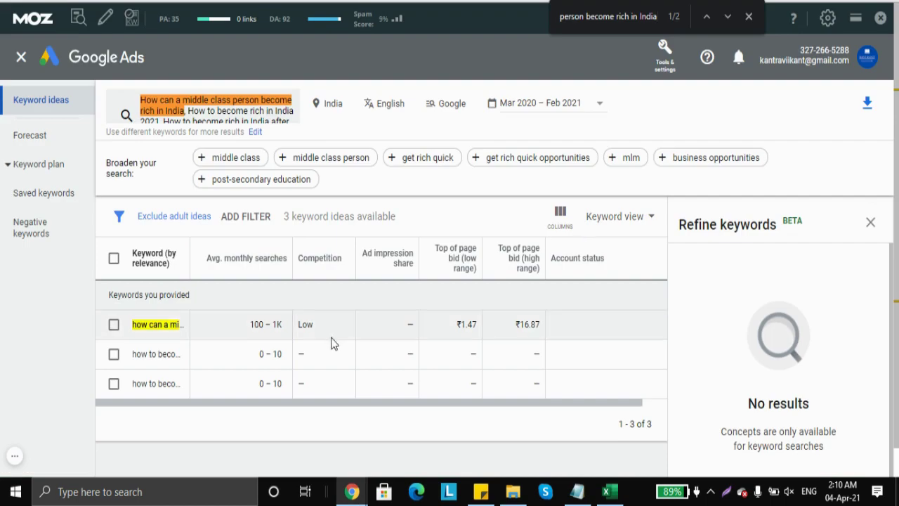